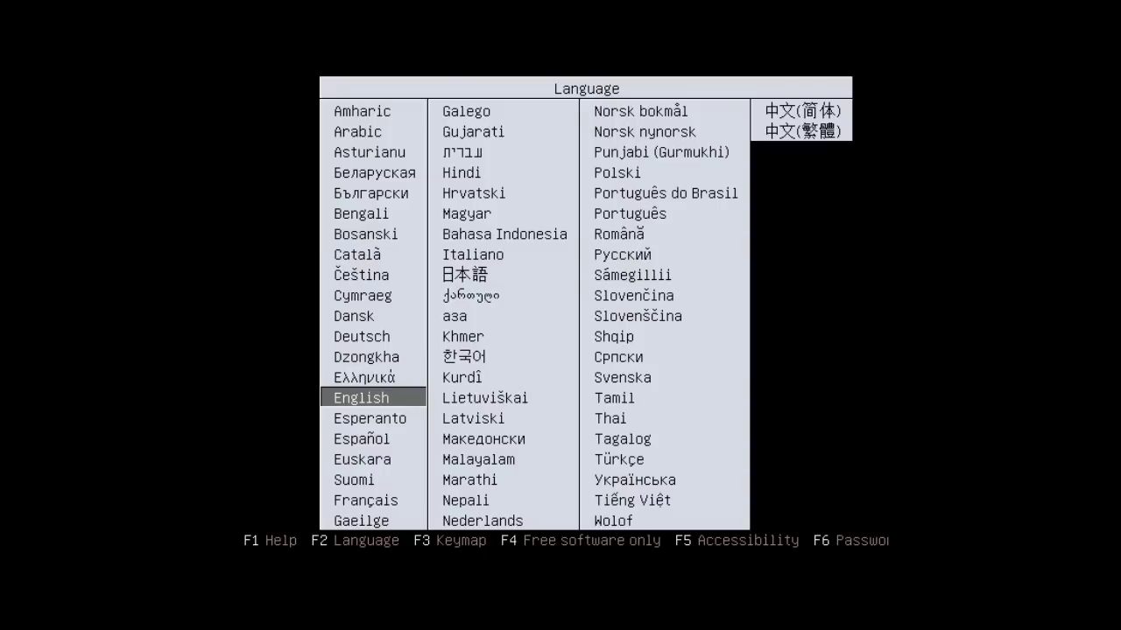
Keep English selected in the boot language list and confirm it
key(Up)
key(Down)
key(Return)
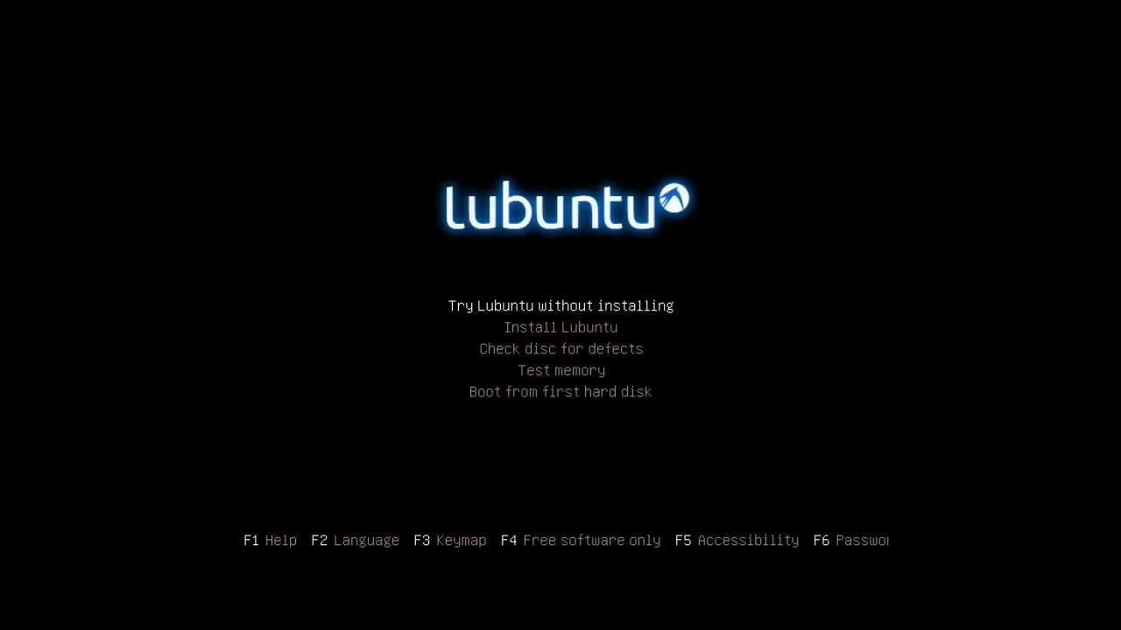
Read the special boot parameters and disk drive parameters help pages, then leave help
key(F1)
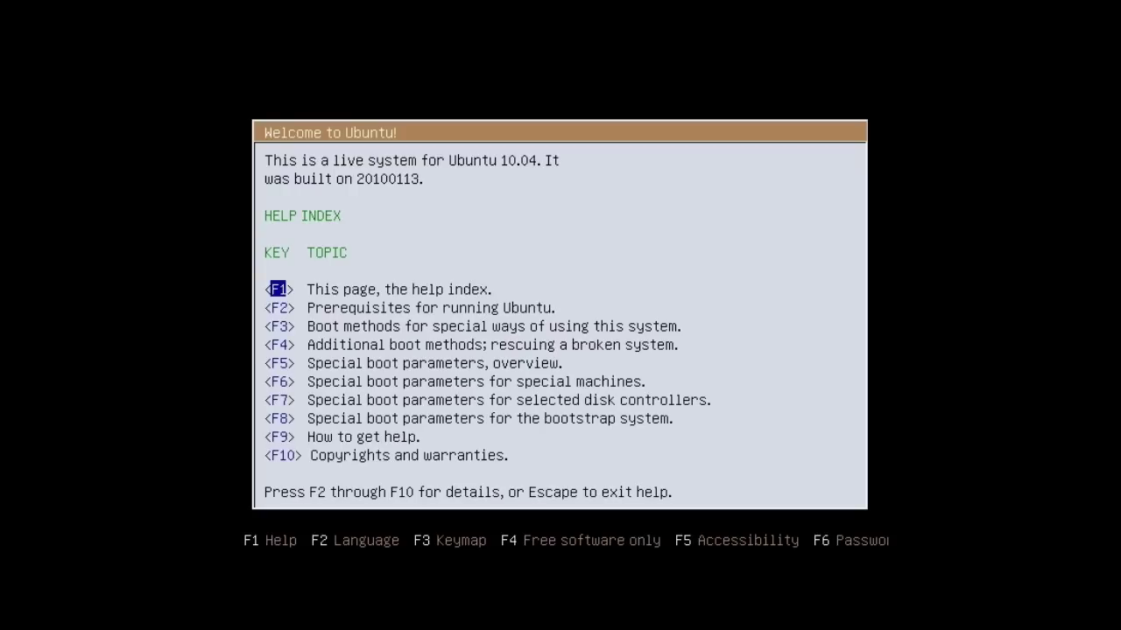
key(Down)
key(Down)
key(Down)
key(Down)
key(Return)
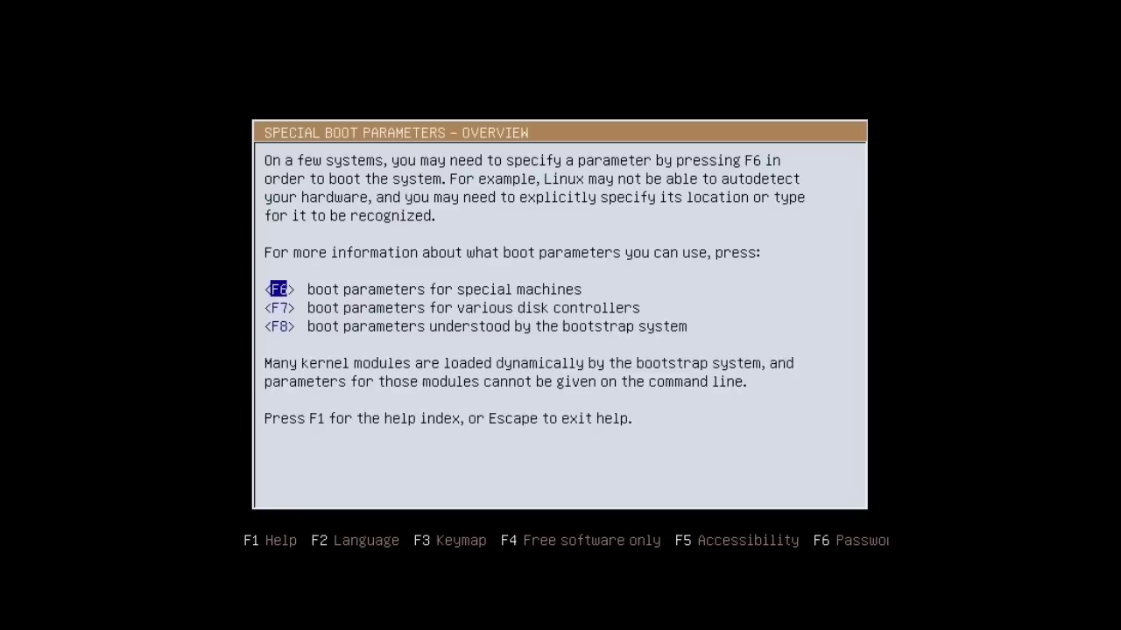
key(Down)
key(Return)
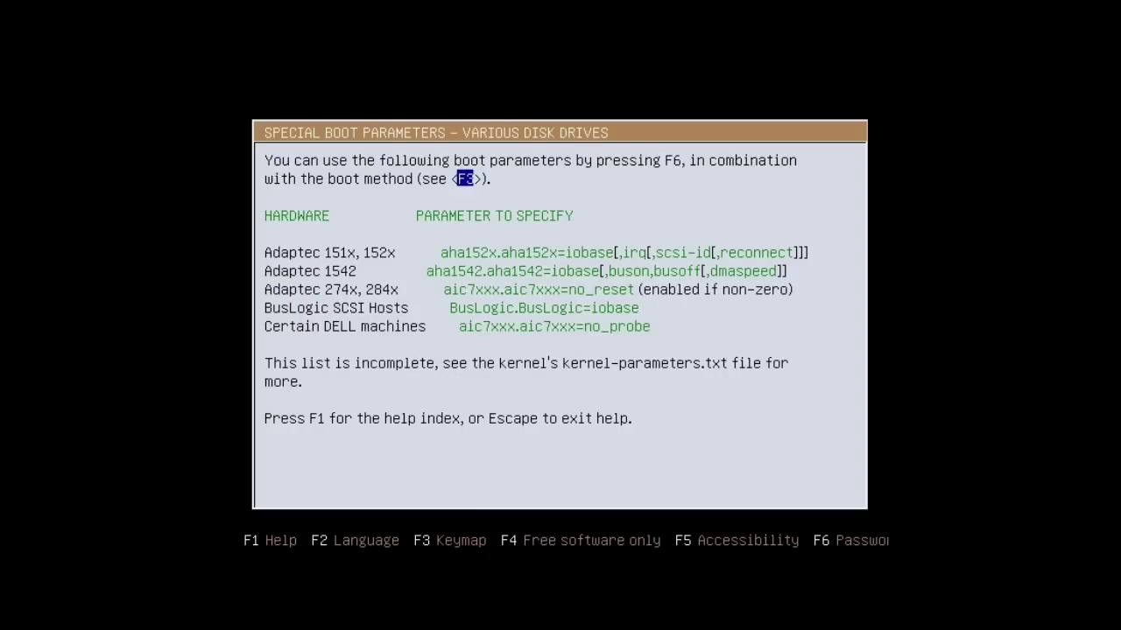
key(Escape)
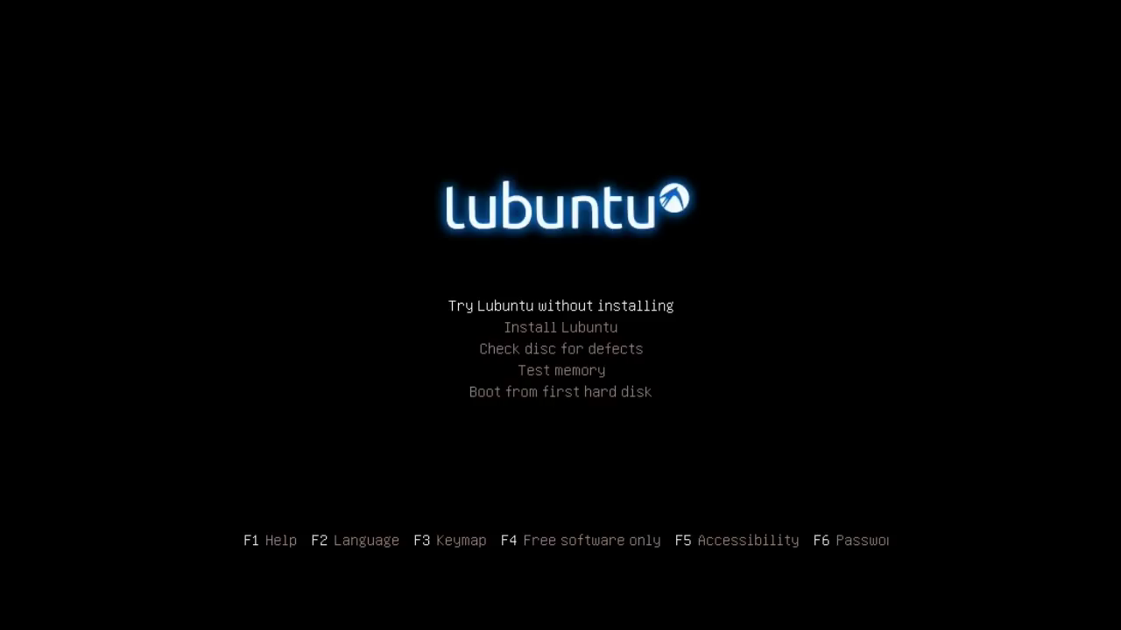
Choose Germany as the keyboard layout
key(F3)
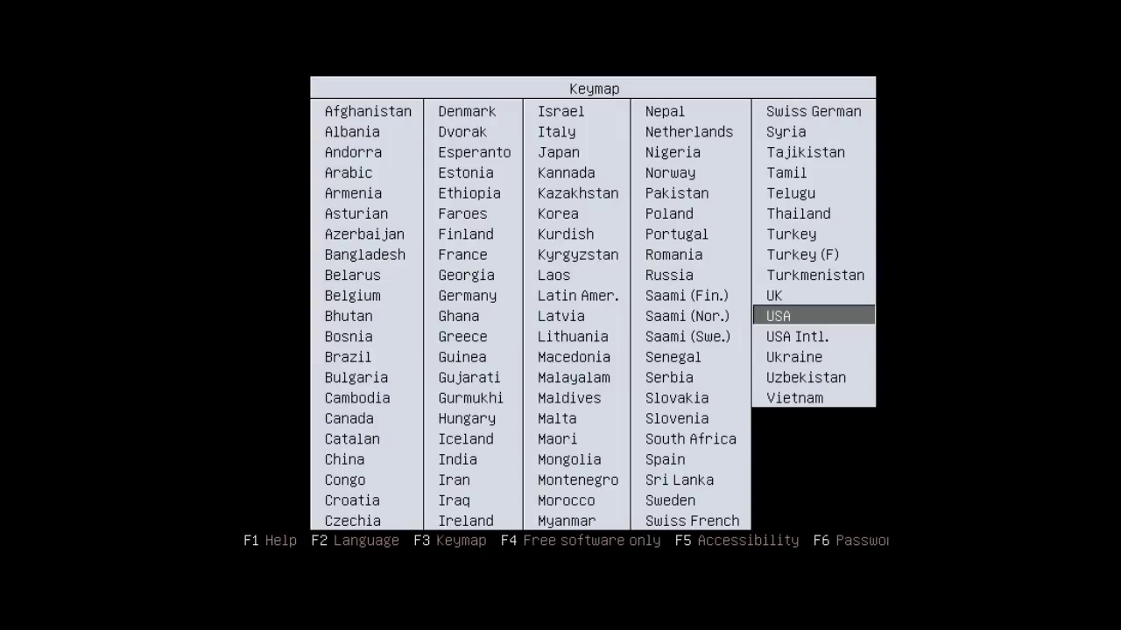
key(Left)
key(Left)
key(Left)
key(Up)
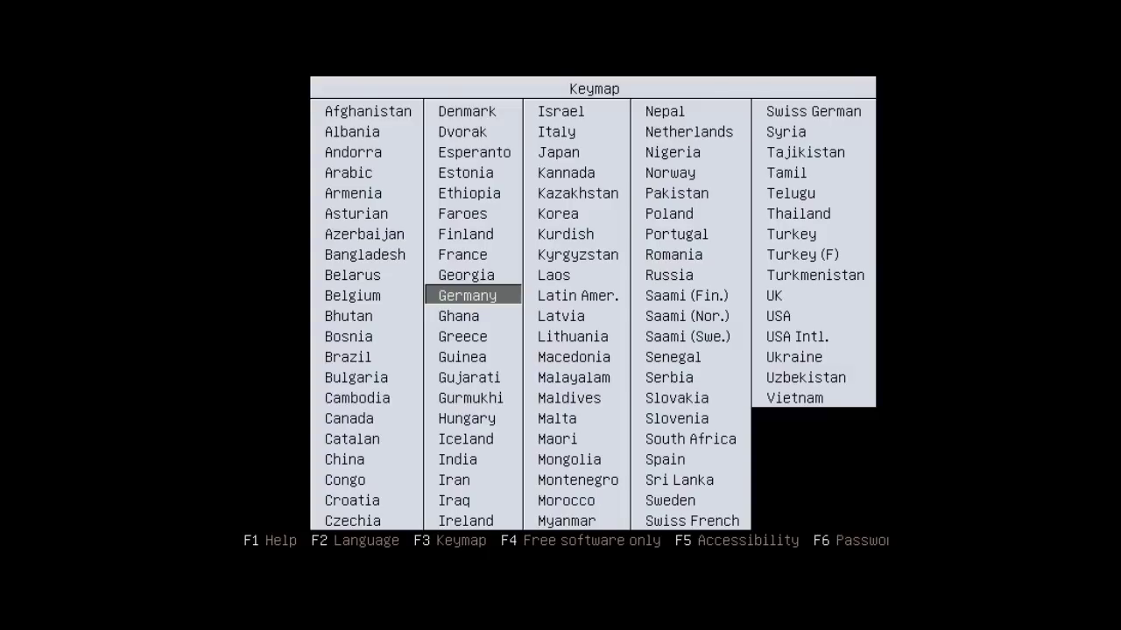
key(Return)
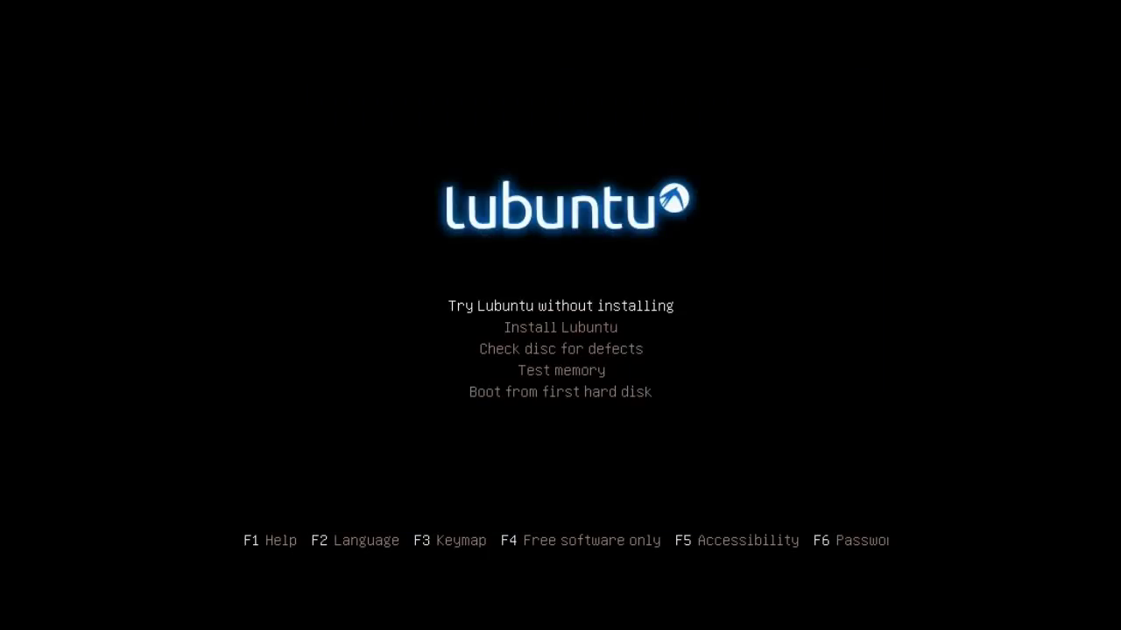
Browse the boot modes (Safe graphics, driver update disc, OEM install) without choosing one
key(F4)
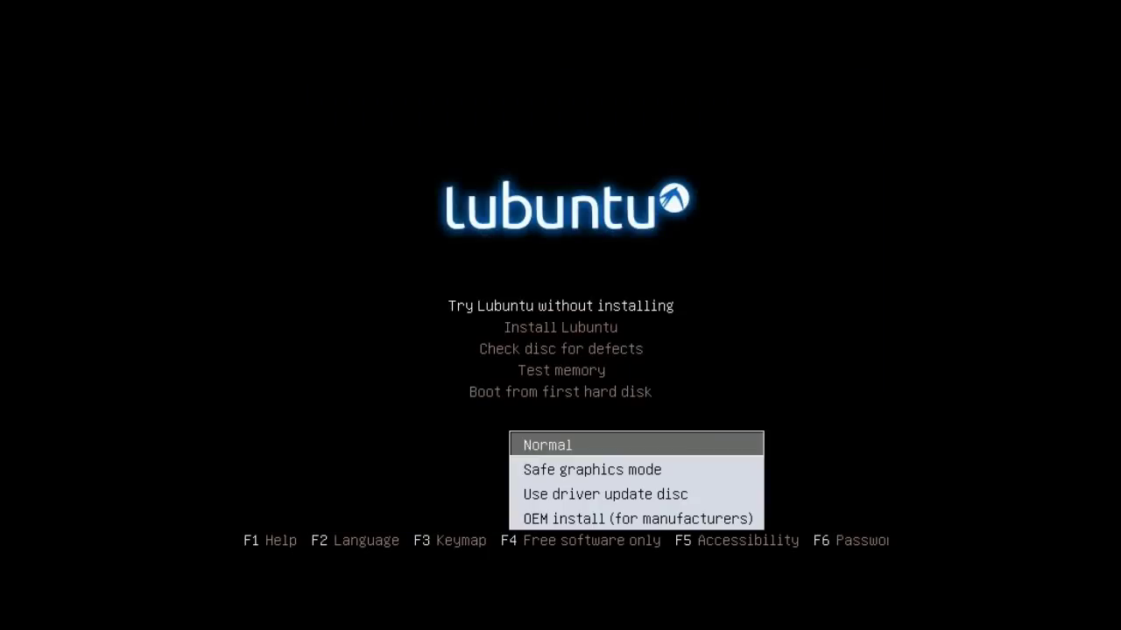
key(Down)
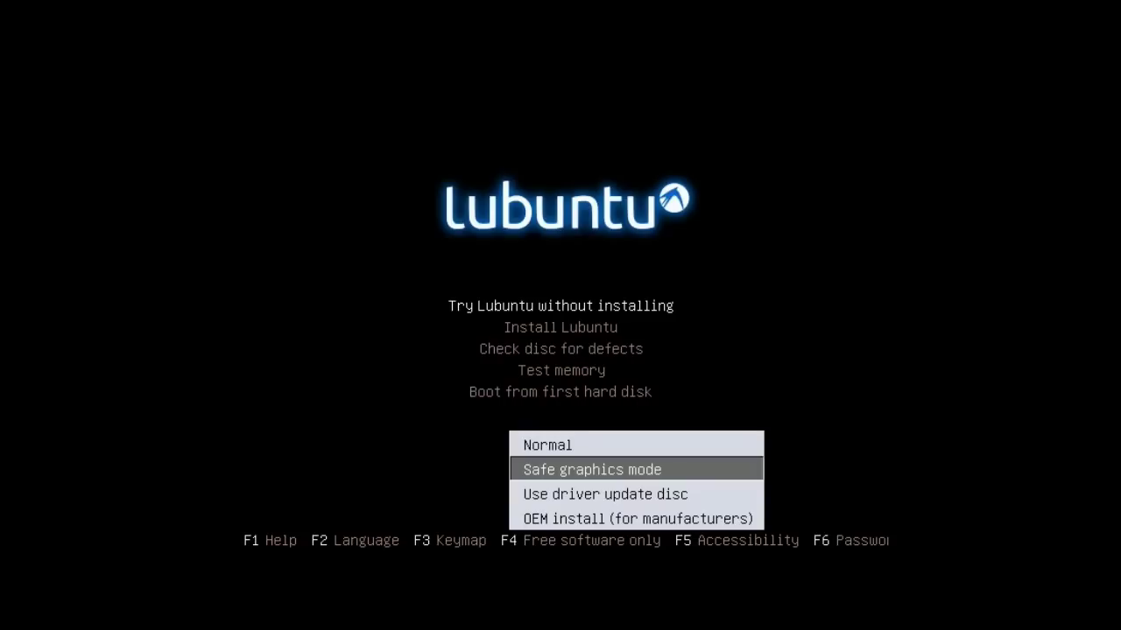
key(Down)
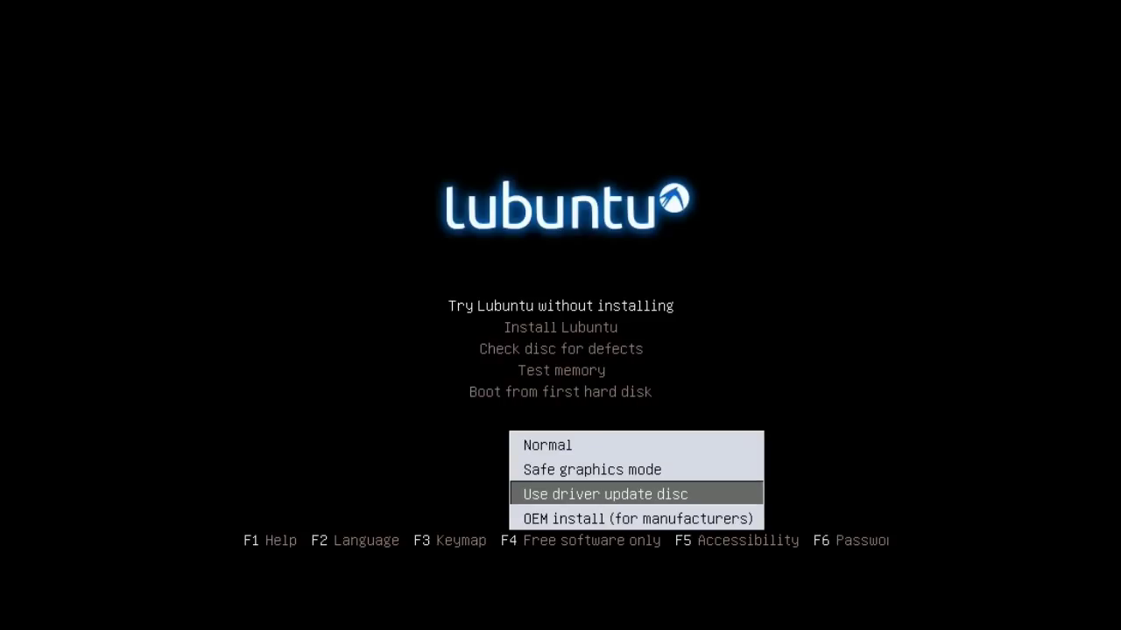
key(Down)
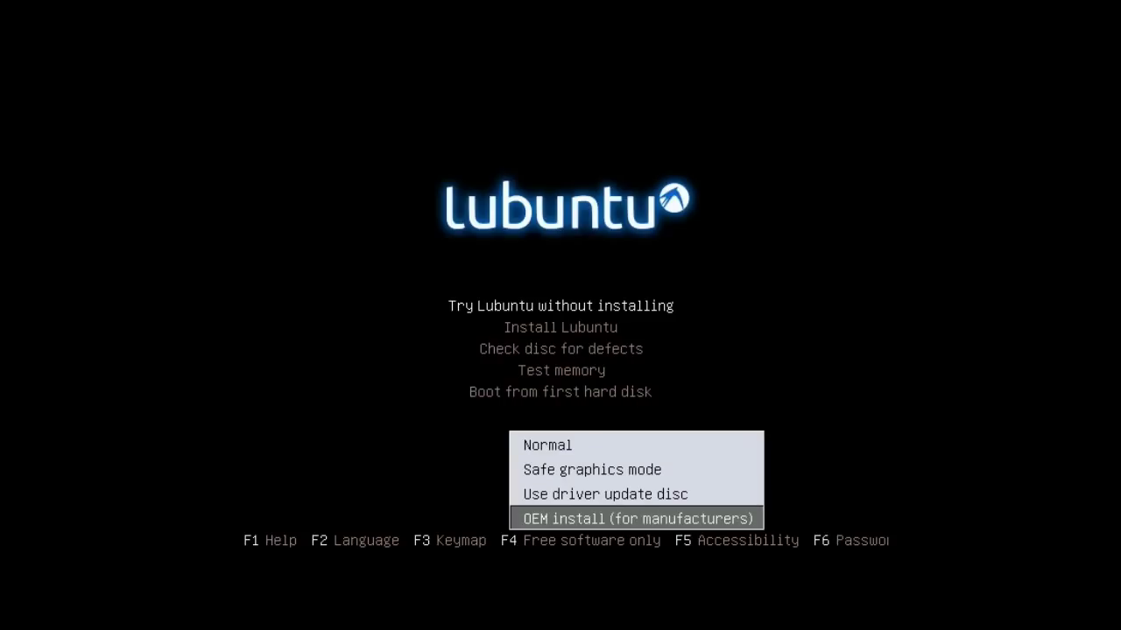
key(Return)
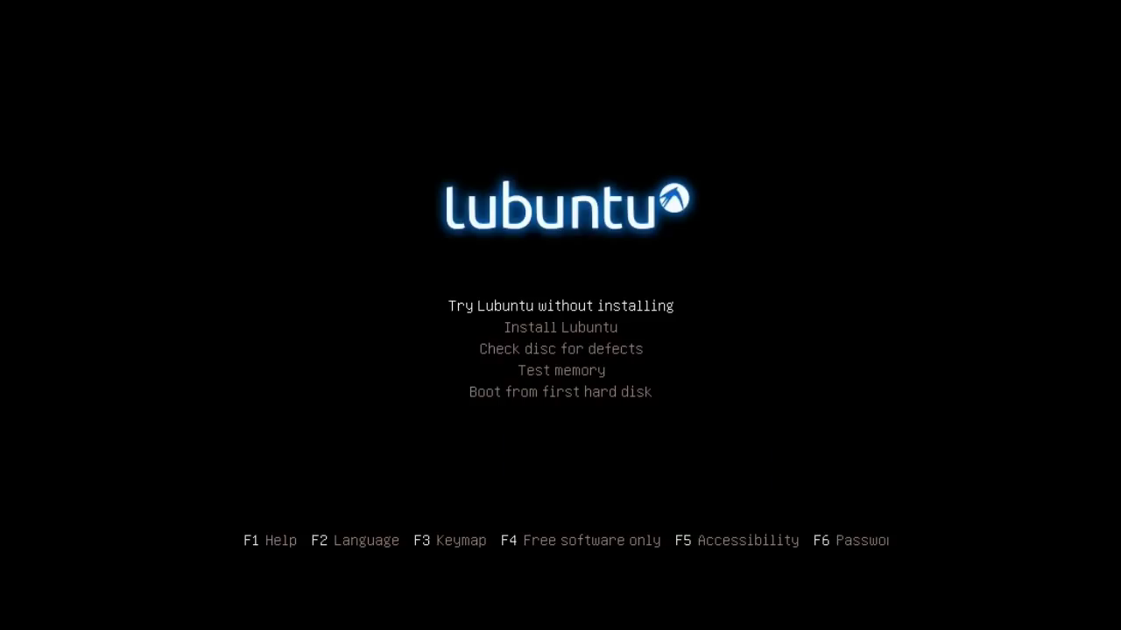
Browse the accessibility options (High Contrast, Magnifier, Screen Reader), then show the boot options line
key(F5)
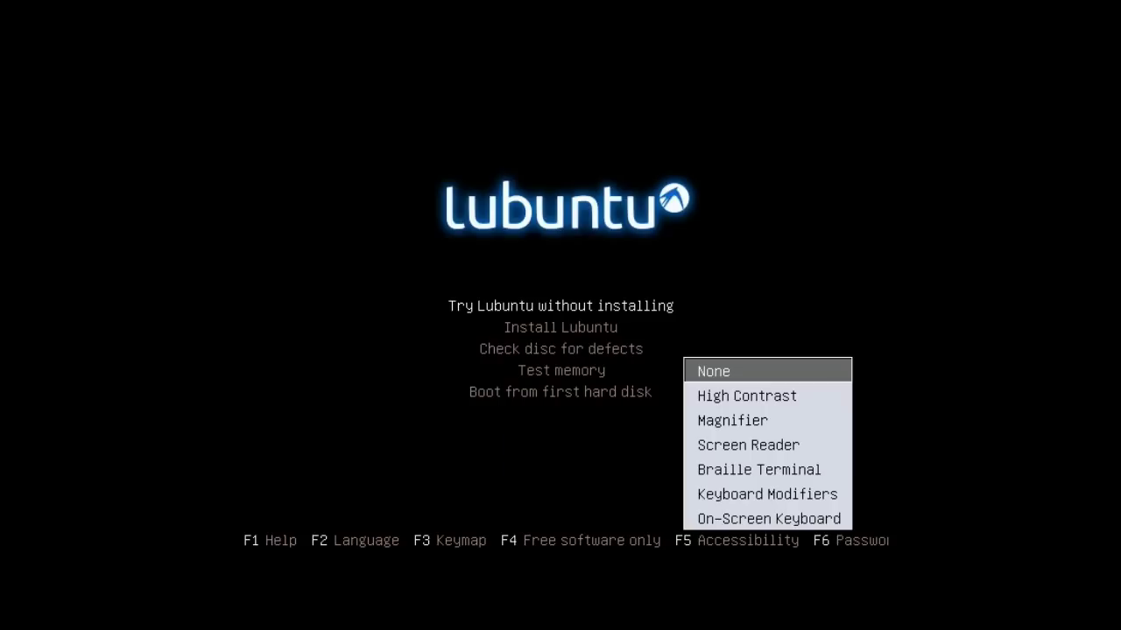
key(Down)
key(Down)
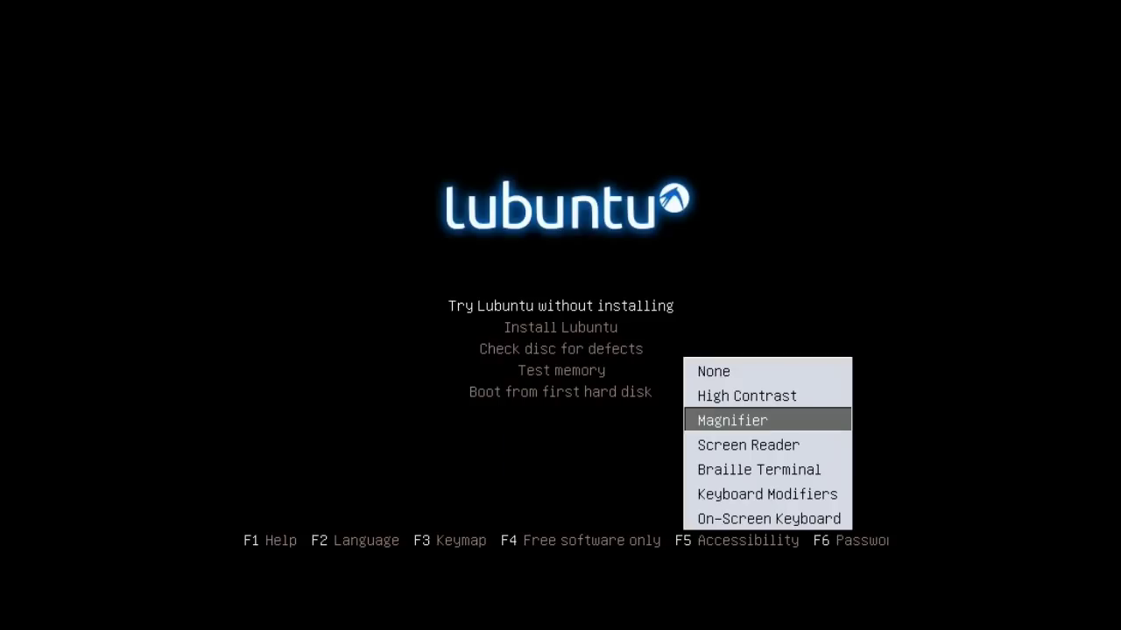
key(Down)
key(Down)
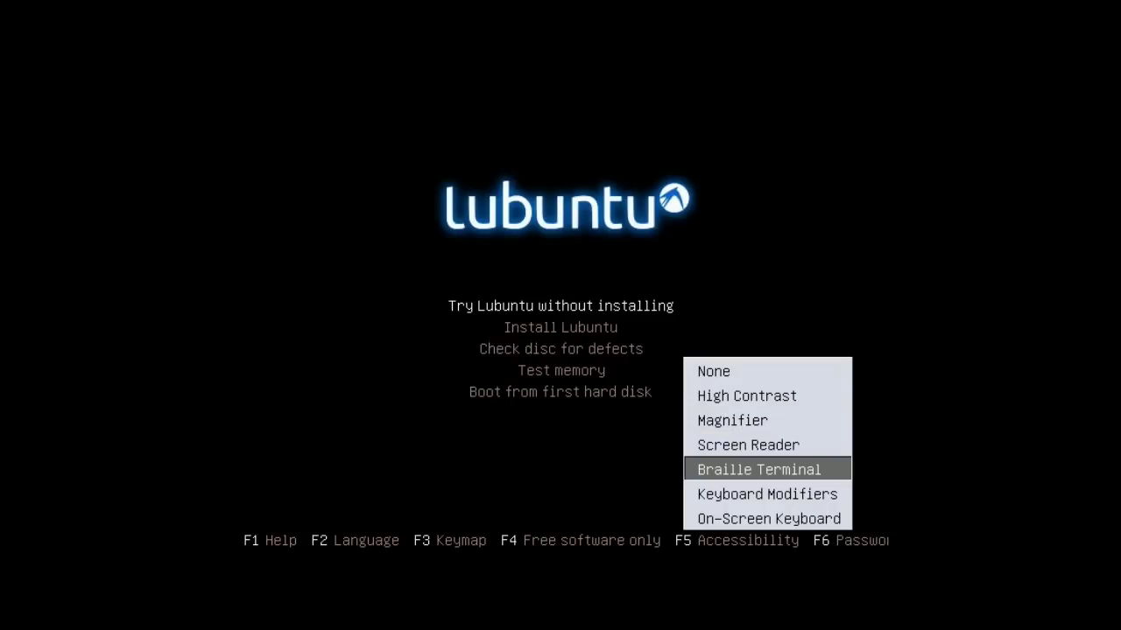
key(Down)
key(Down)
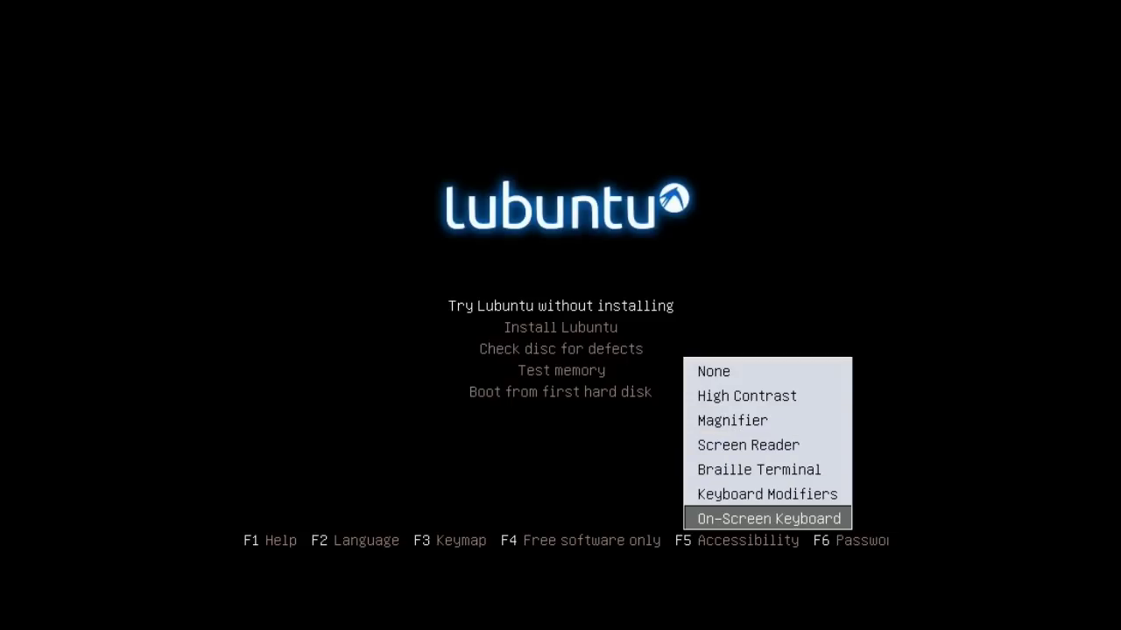
key(Return)
key(F6)
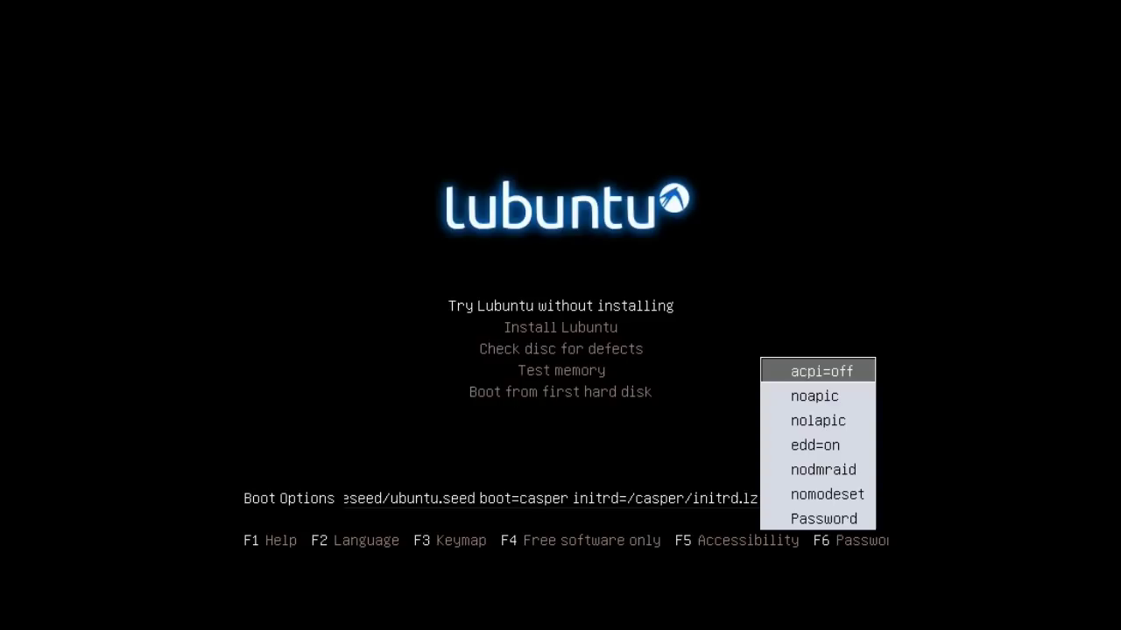
Step down the extra kernel parameter list toward nodmraid without selecting anything
key(Down)
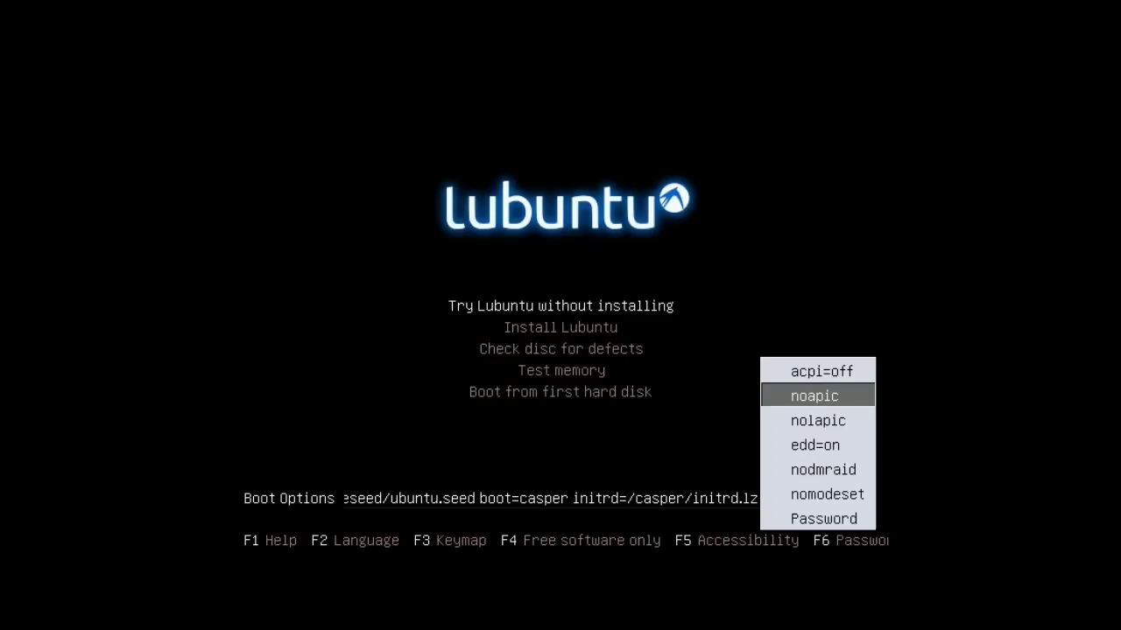
key(Down)
key(Down)
key(Down)
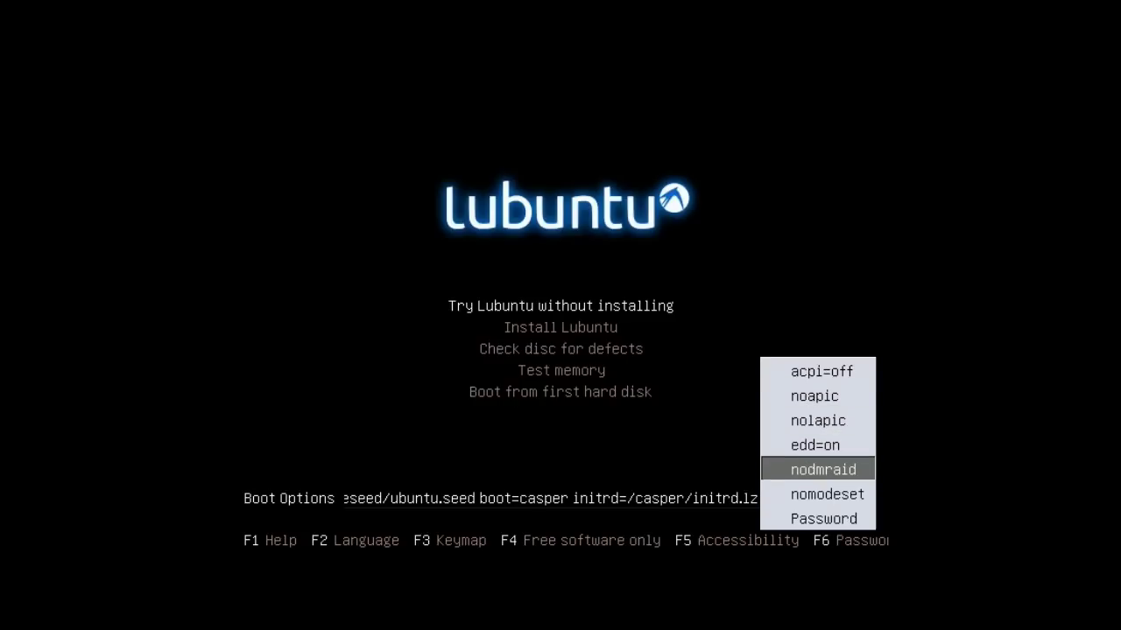
key(Down)
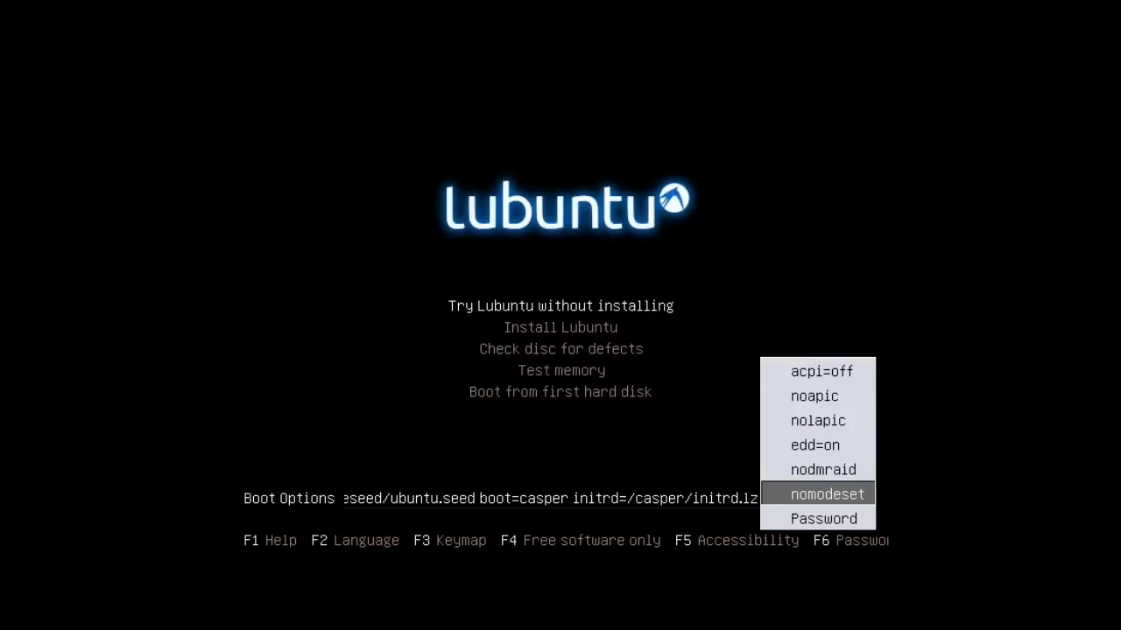
Close the extra parameter list and move the caret within the boot options line
key(Escape)
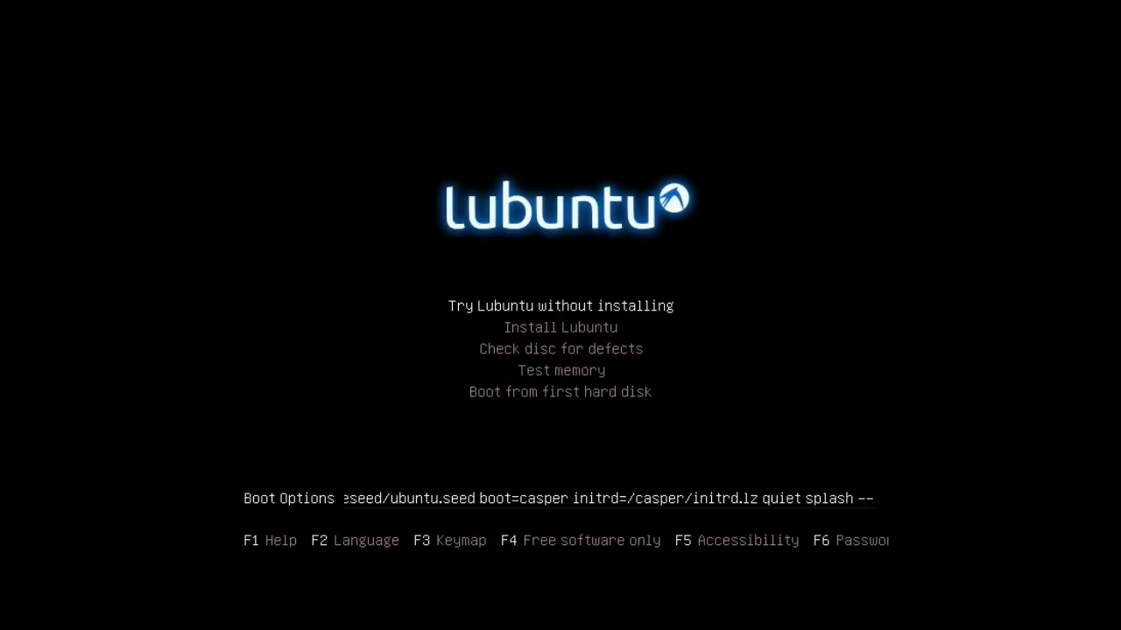
key(Left)
key(Left)
key(Left)
key(Left)
key(Left)
key(Left)
key(Left)
key(Left)
key(Left)
key(Left)
key(Left)
key(Left)
key(Left)
key(Left)
key(Left)
key(Left)
key(Left)
key(Left)
key(Left)
key(Left)
key(Left)
key(Left)
key(Left)
key(Left)
key(Left)
key(Left)
key(Left)
key(Right)
key(Right)
key(Right)
key(Right)
key(Right)
key(Right)
key(Right)
key(Right)
key(Right)
key(Right)
key(Right)
key(Right)
key(Right)
key(Right)
key(Right)
key(Right)
key(Right)
key(Right)
key(Right)
key(Right)
key(Right)
key(Right)
Browse the boot menu entries and settle on 'Try Lubuntu without installing'
key(Down)
key(Down)
key(Down)
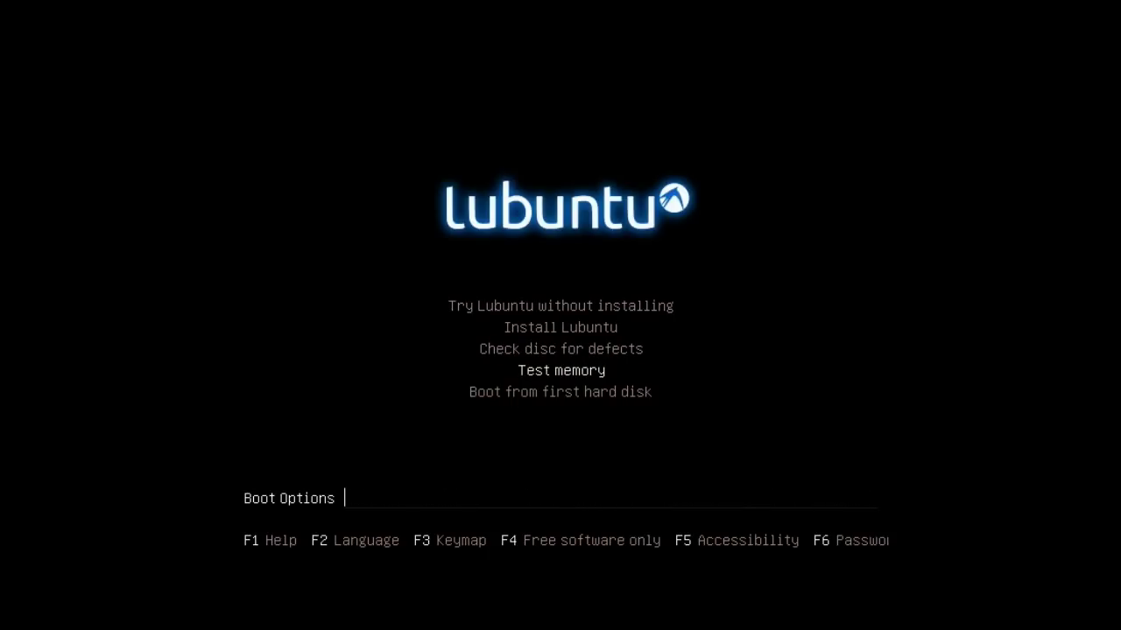
key(Down)
key(Up)
key(Up)
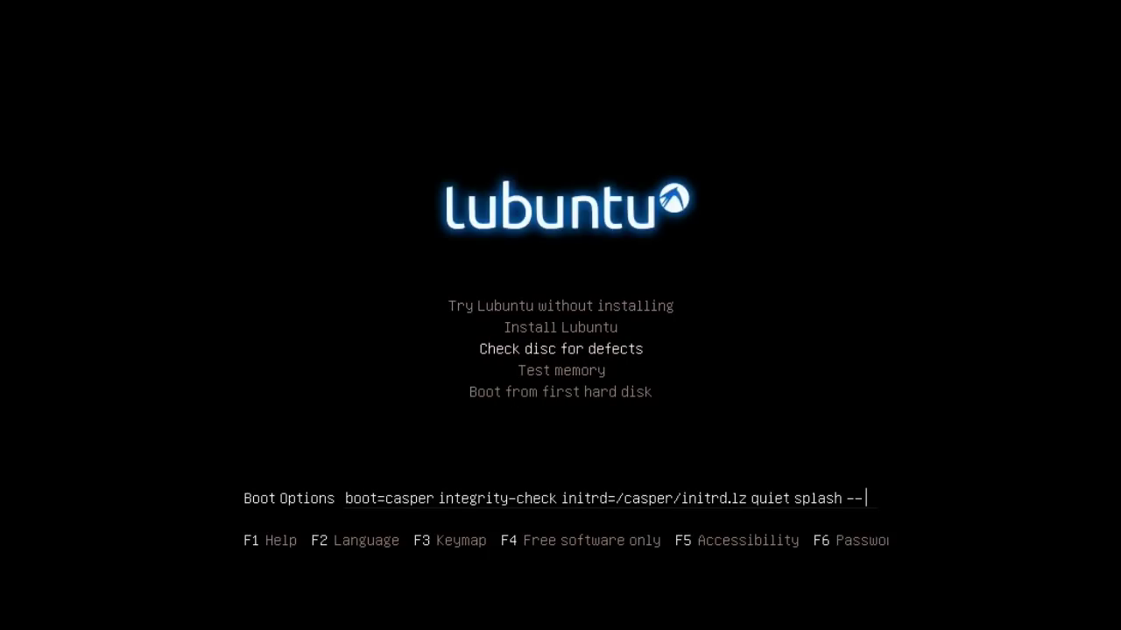
key(Up)
key(Up)
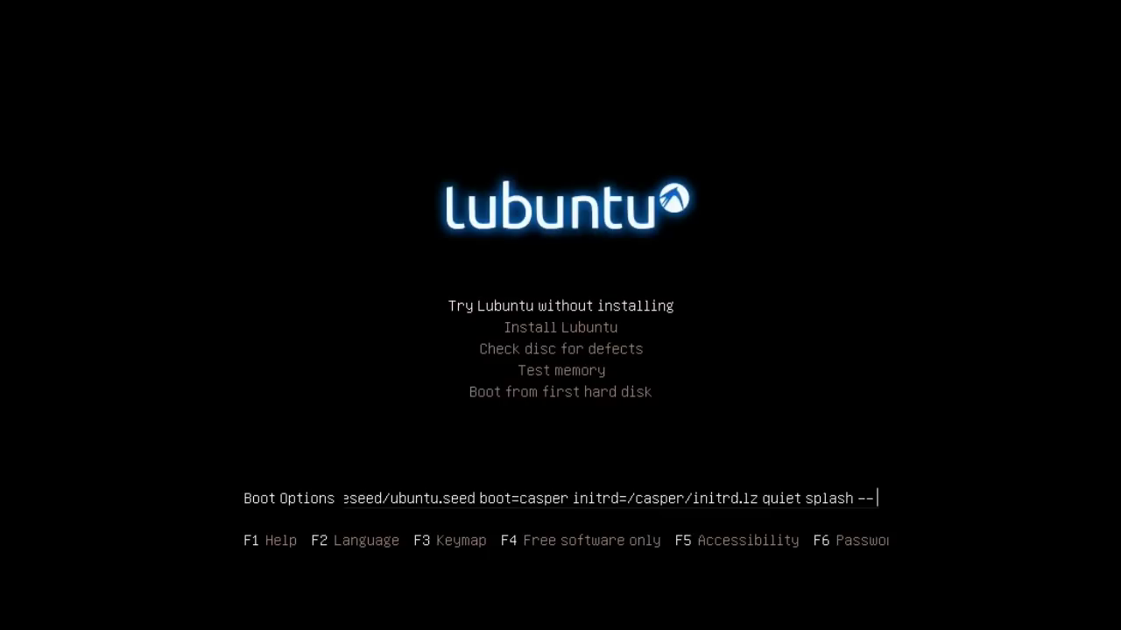
key(Down)
key(Down)
key(Down)
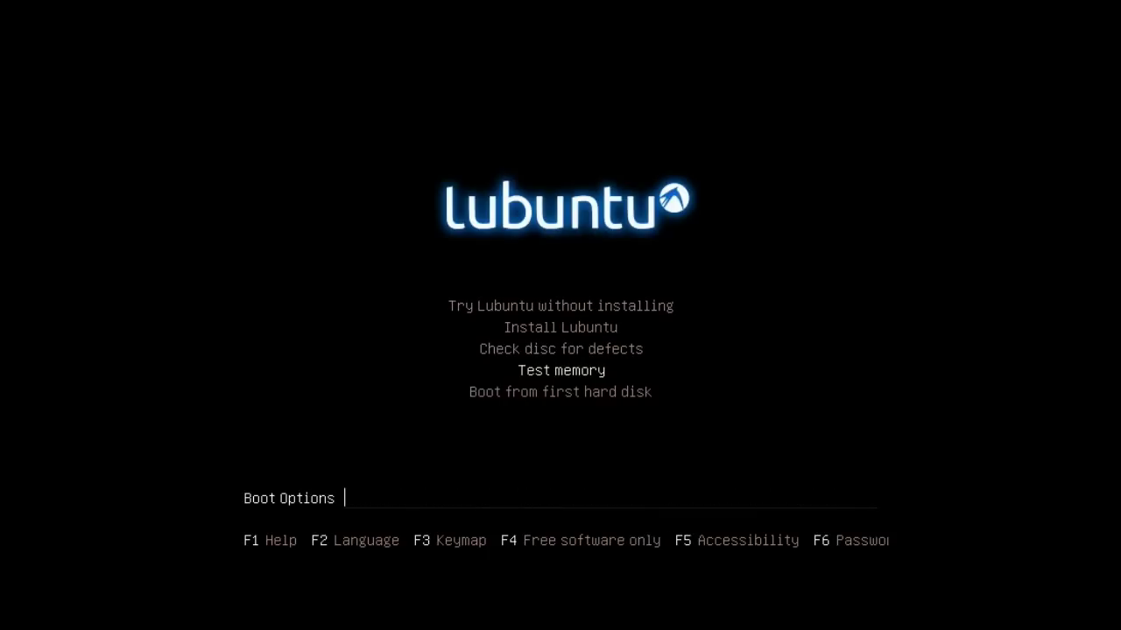
key(Down)
key(Up)
key(Up)
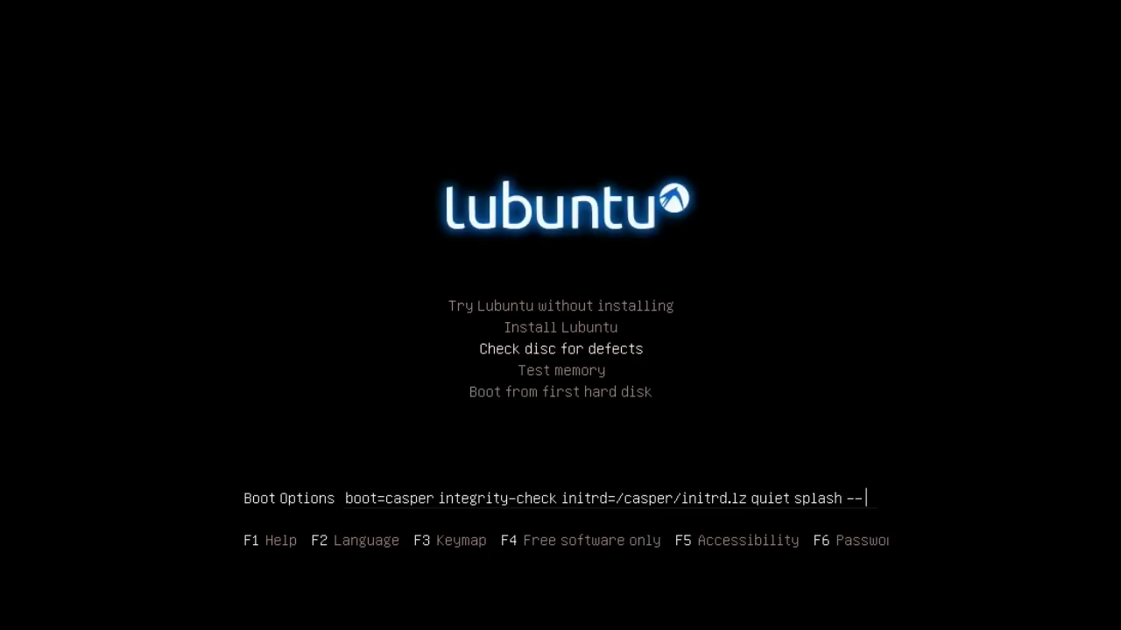
key(Up)
key(Up)
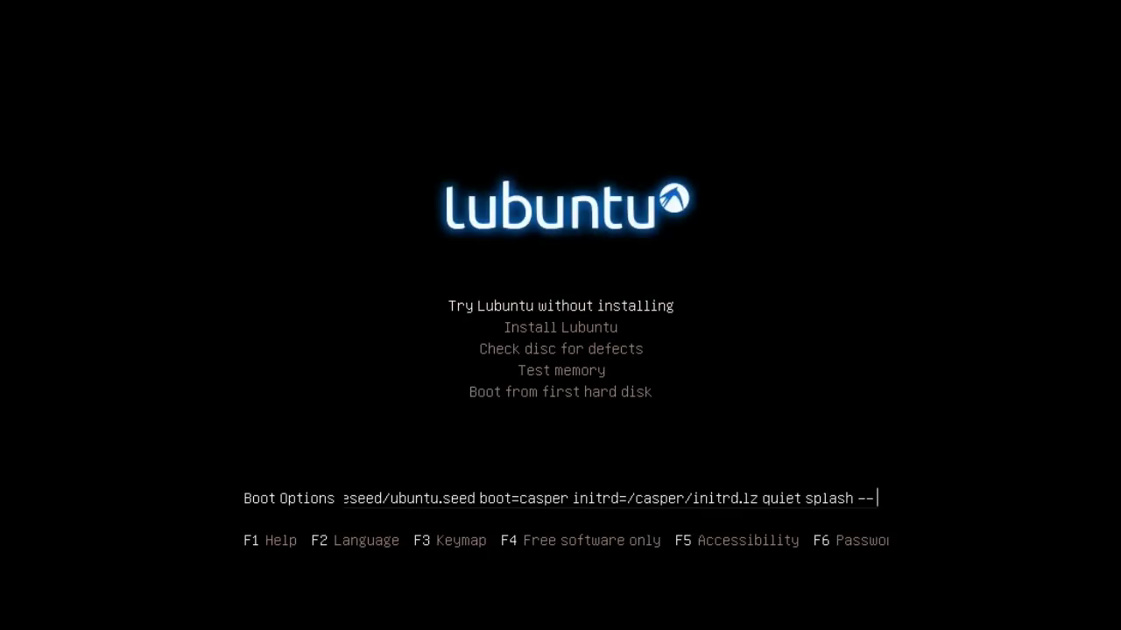
key(Left)
key(Left)
key(Left)
key(Left)
Delete 'splash' from the boot options and boot into the live LXDE desktop
key(BackSpace)
key(BackSpace)
key(BackSpace)
key(BackSpace)
key(BackSpace)
key(BackSpace)
key(BackSpace)
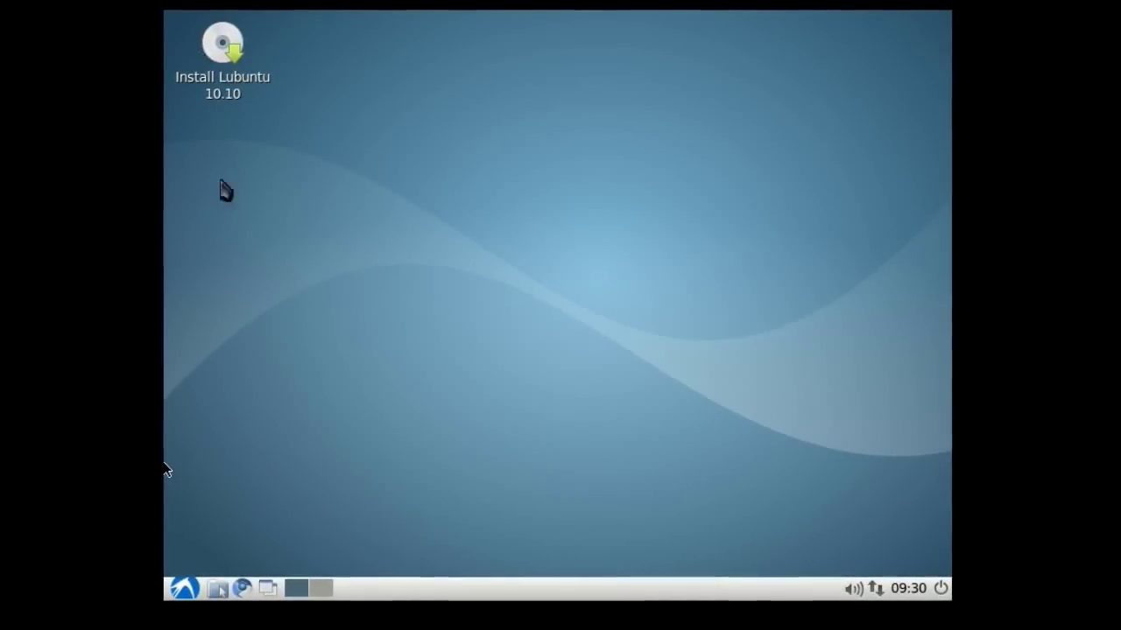
click(185, 590)
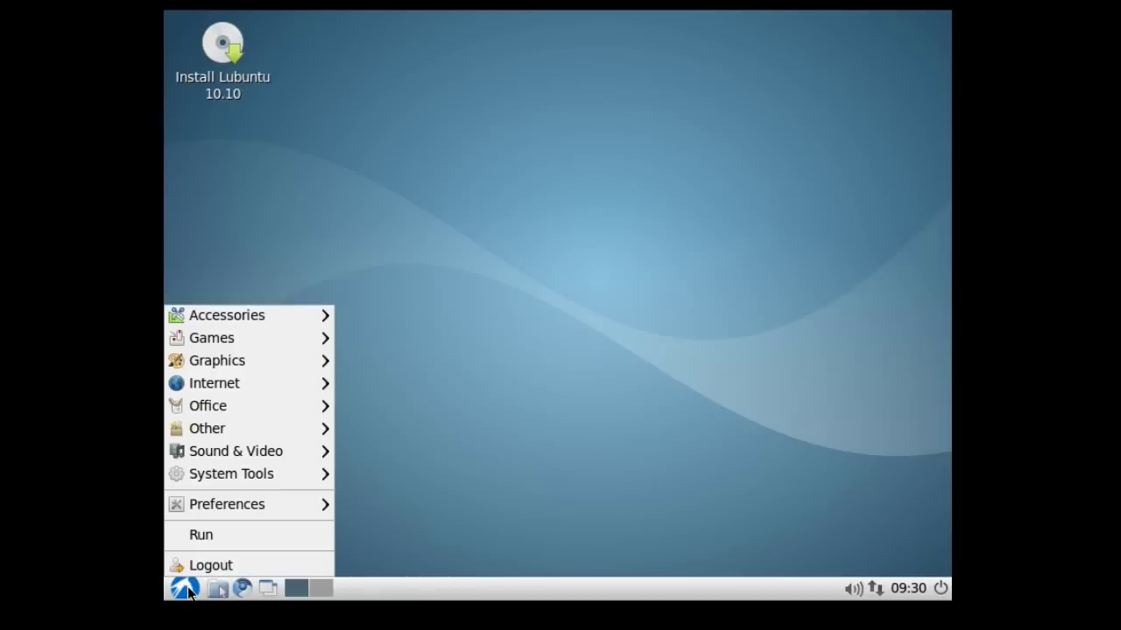
mouse_move(301, 324)
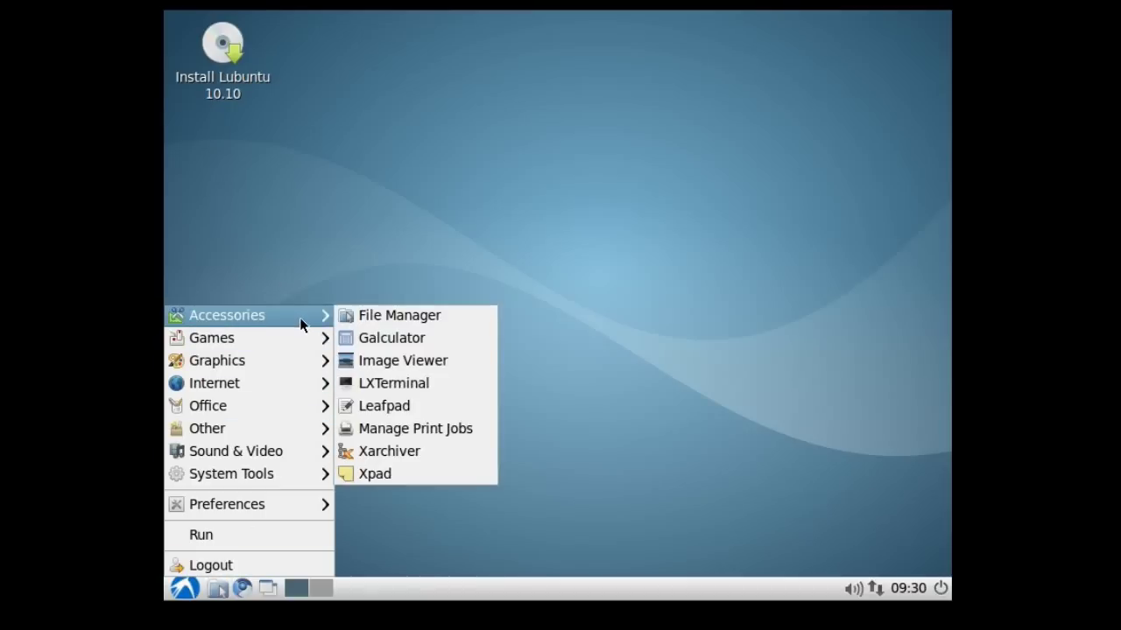
mouse_move(293, 346)
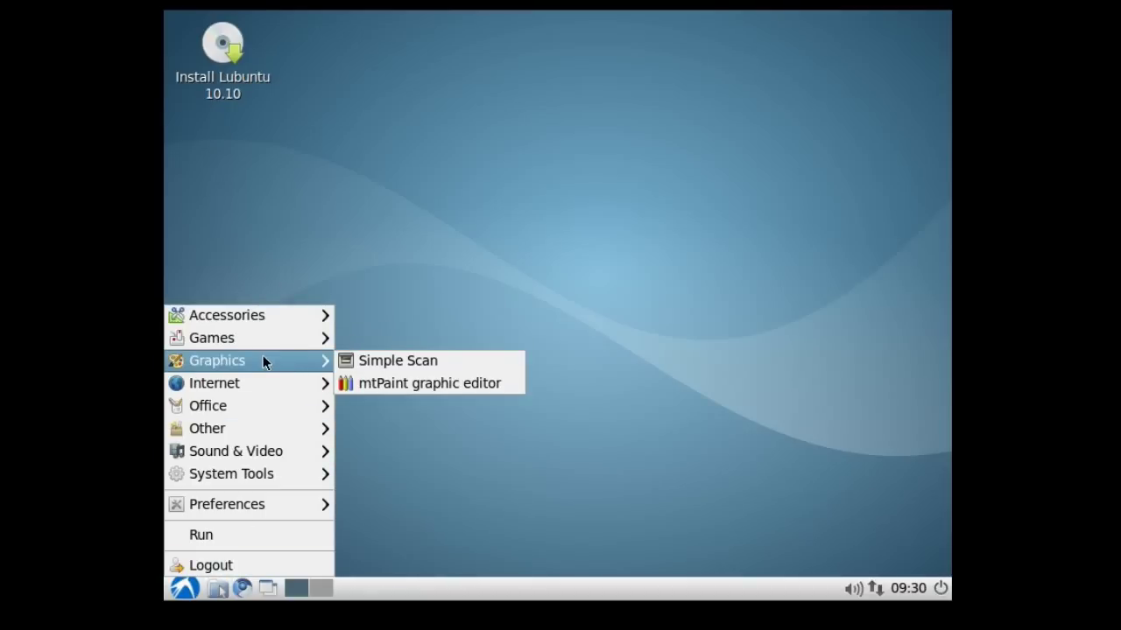
mouse_move(273, 383)
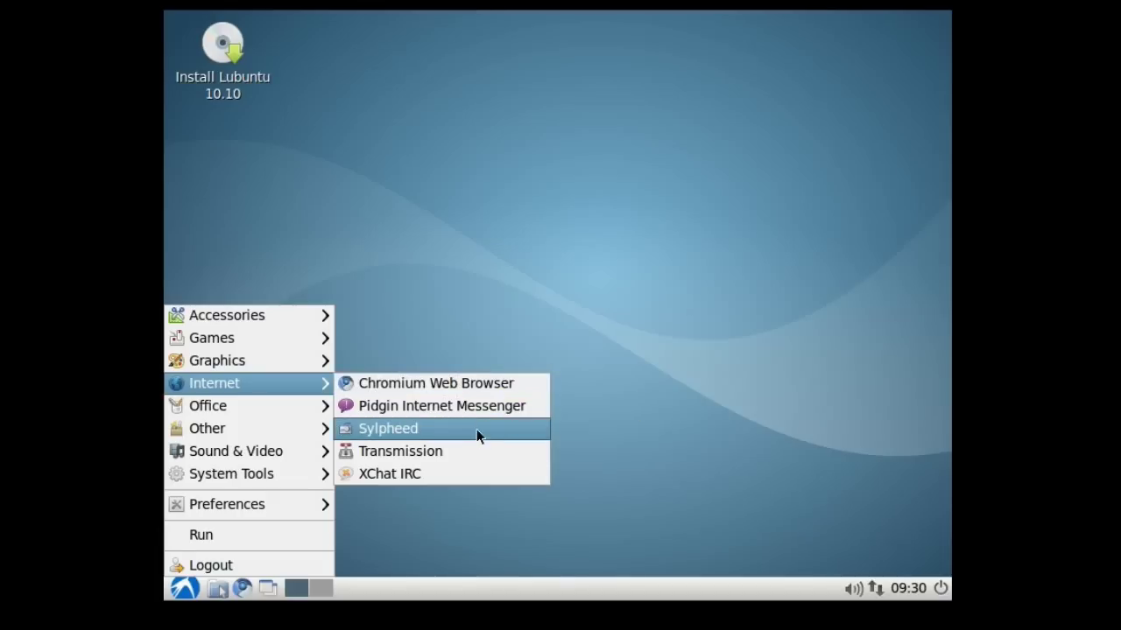
mouse_move(297, 455)
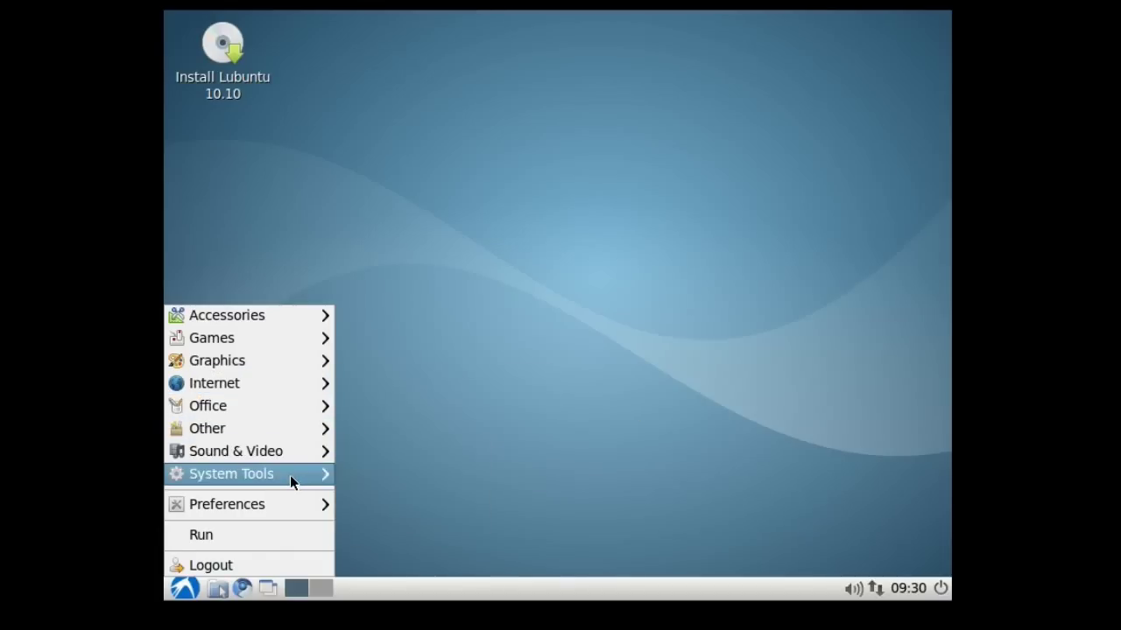
mouse_move(291, 478)
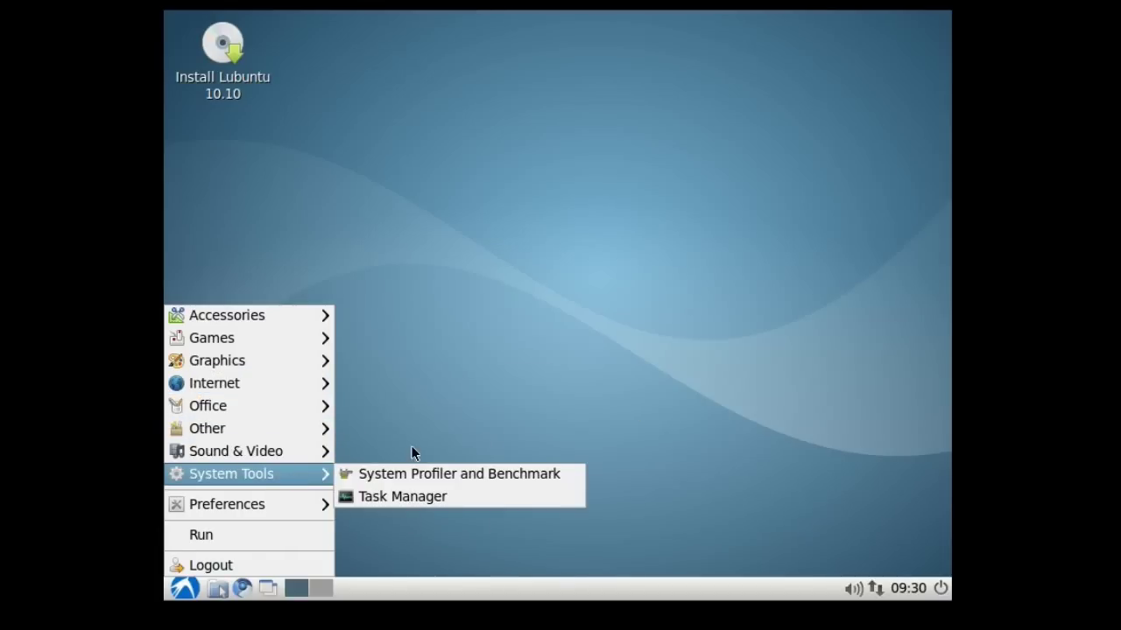
click(456, 423)
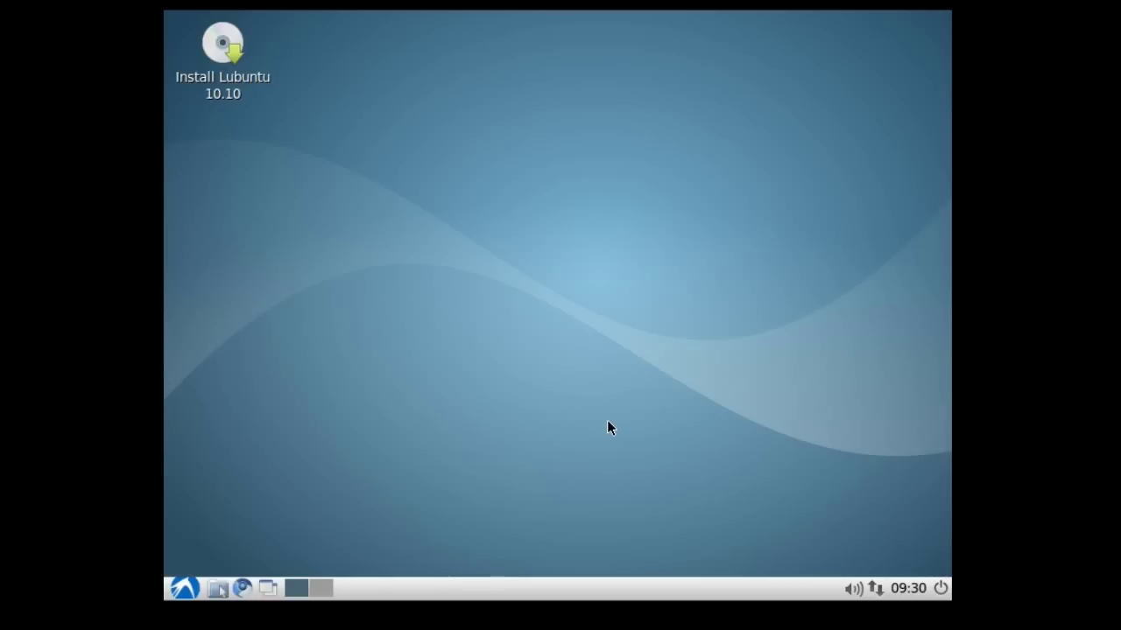
Launch the 'Install Lubuntu 10.10' desktop icon to open the installer's Welcome page
click(236, 90)
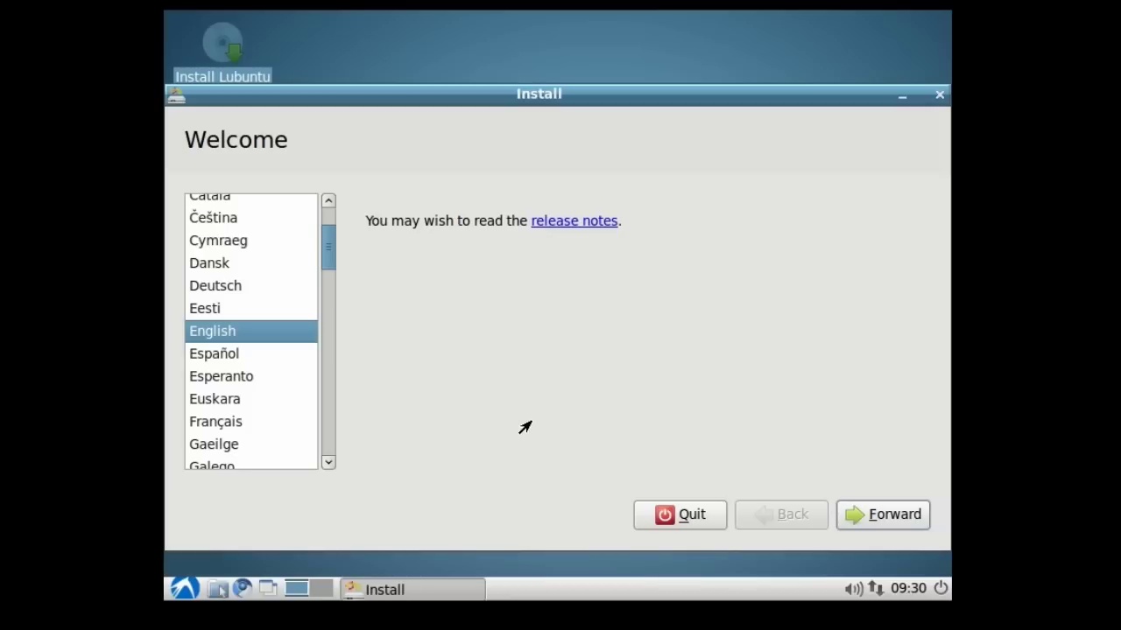
Continue past Welcome in English and the preparation checklist with both boxes unticked
click(886, 517)
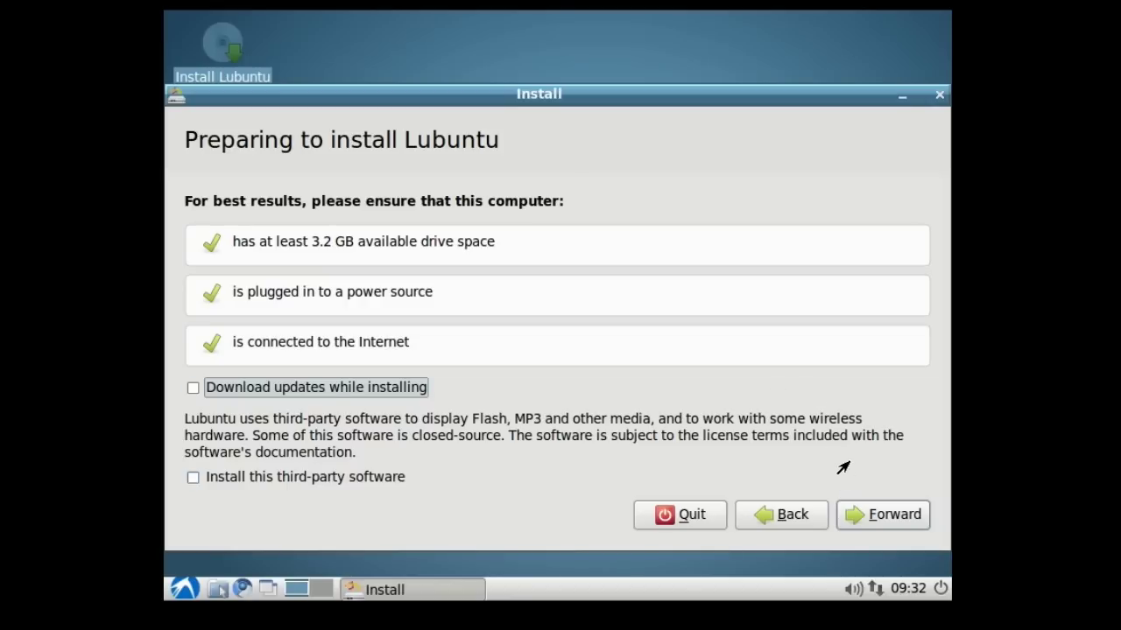
click(854, 518)
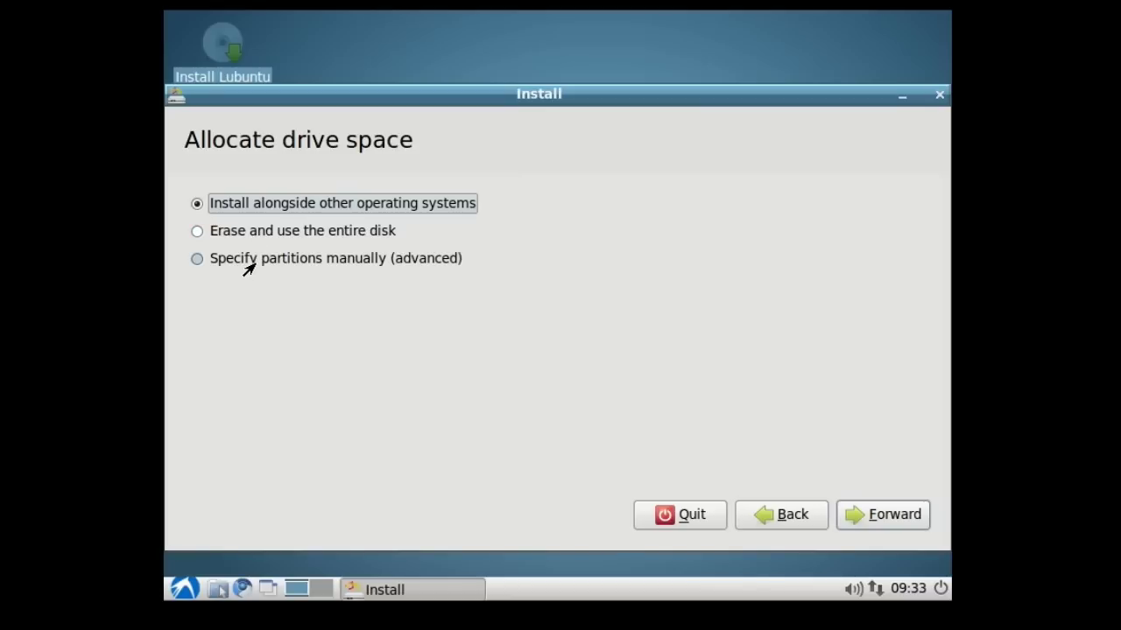
Select 'Specify partitions manually (advanced)' and go on to the partitioning screen
click(248, 267)
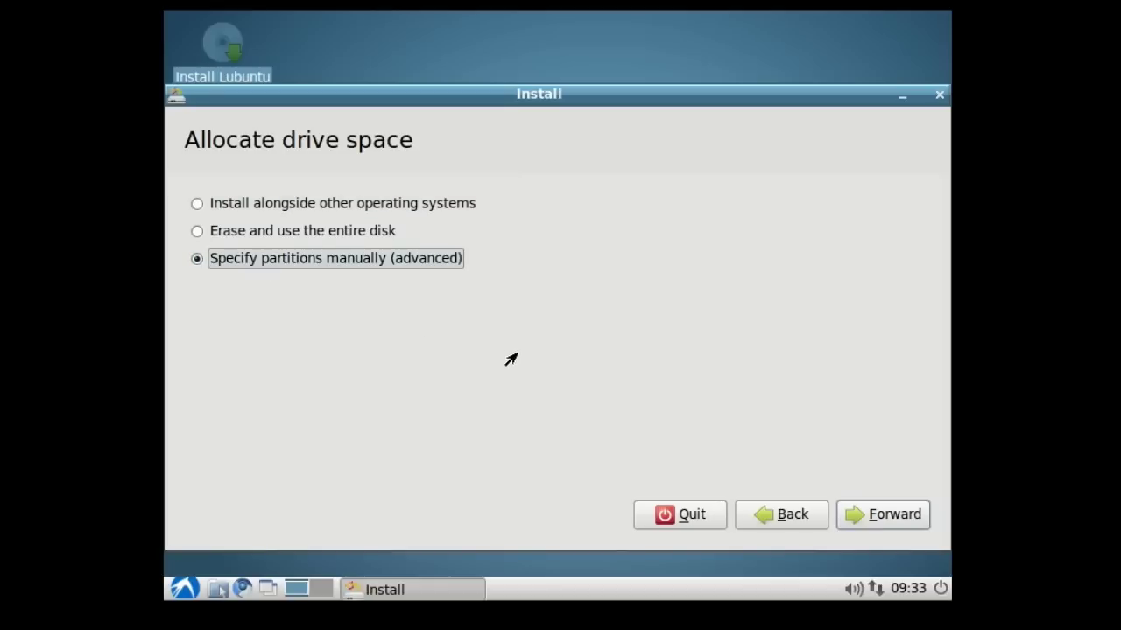
click(891, 517)
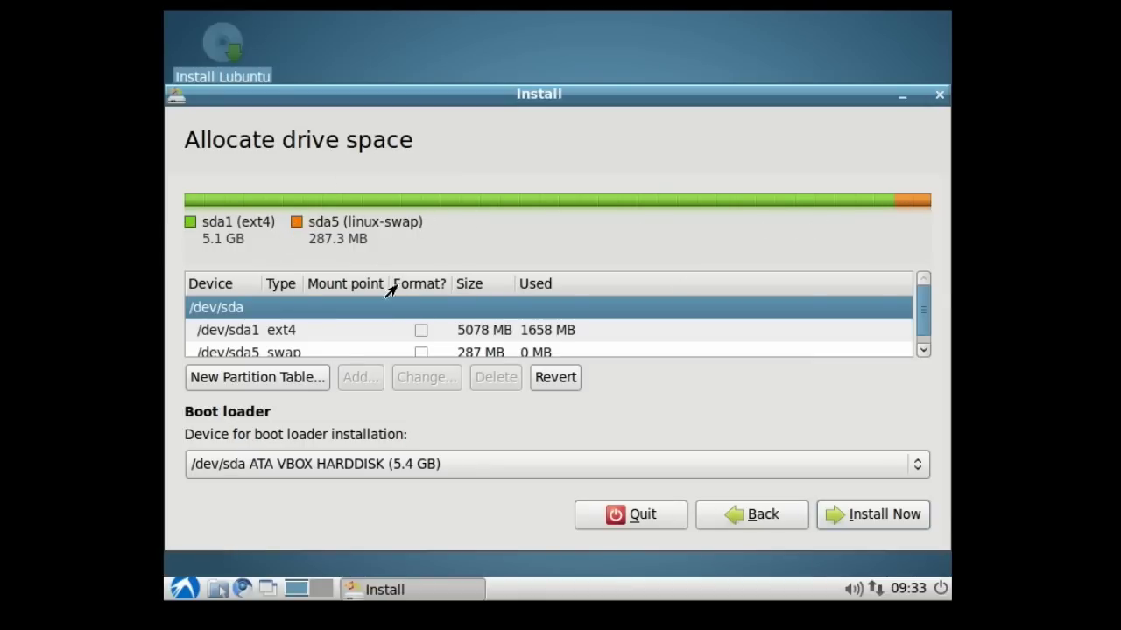
Select the /dev/sda1 ext4 5078 MB partition in the partition table
scroll(397, 309, down, 1)
click(326, 326)
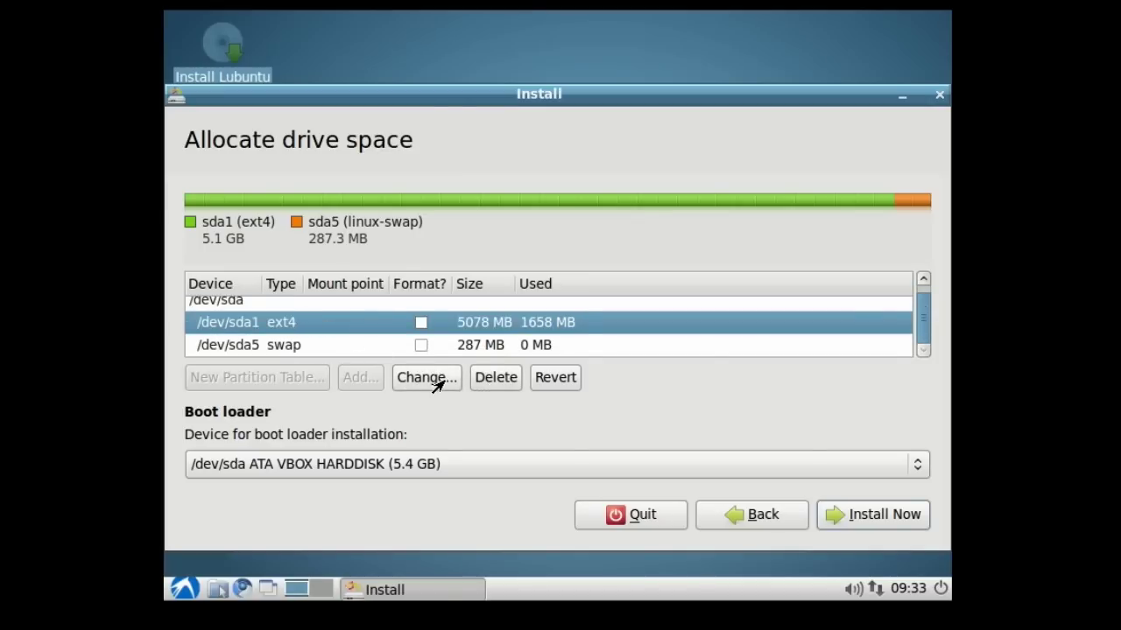
click(438, 383)
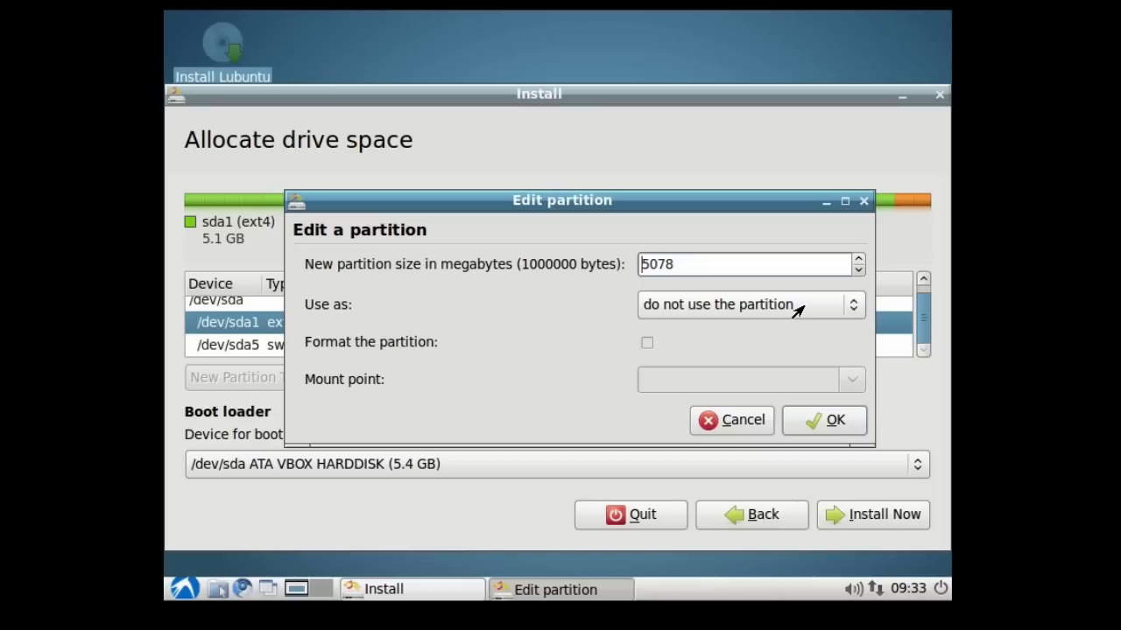
click(733, 423)
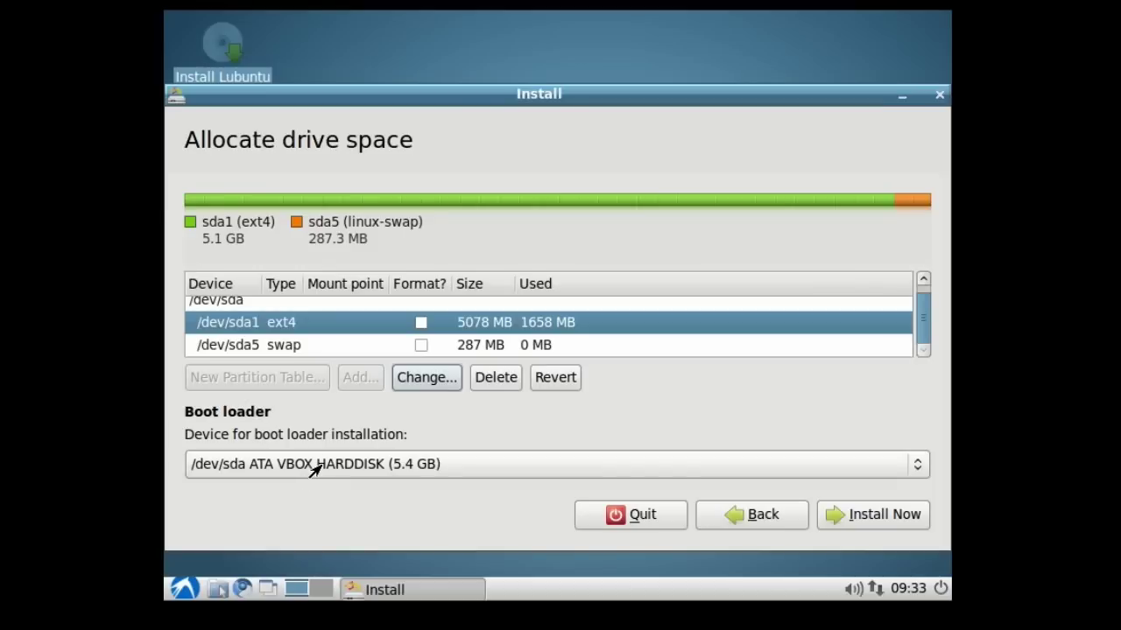
Keep /dev/sda ATA VBOX HARDDISK as the boot loader device and return to the drive space options
click(314, 470)
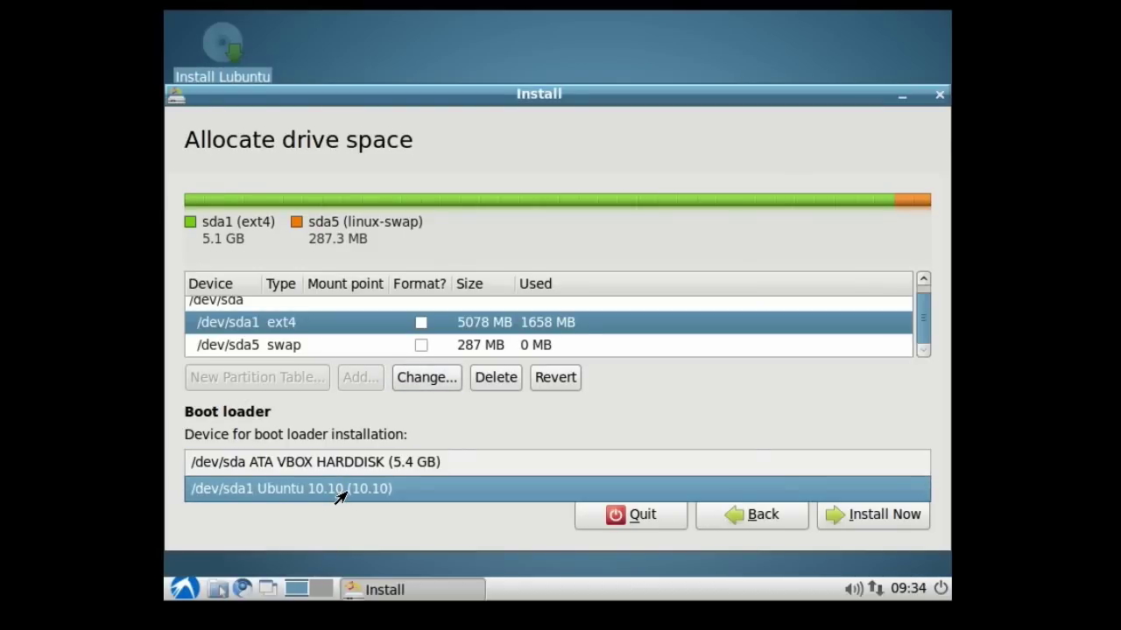
click(340, 448)
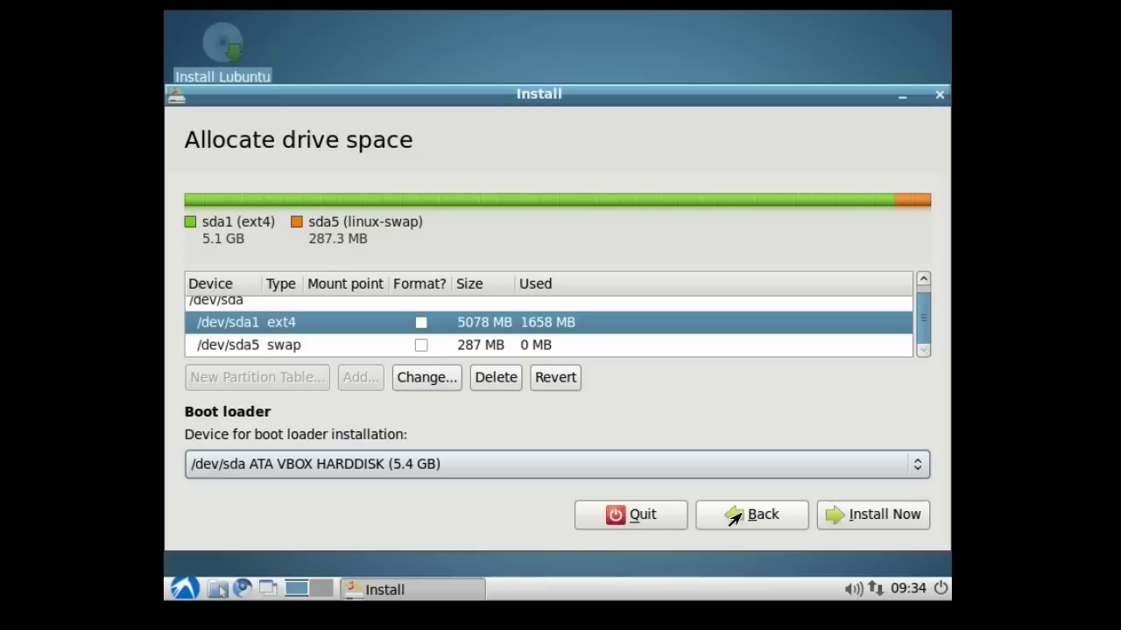
click(734, 517)
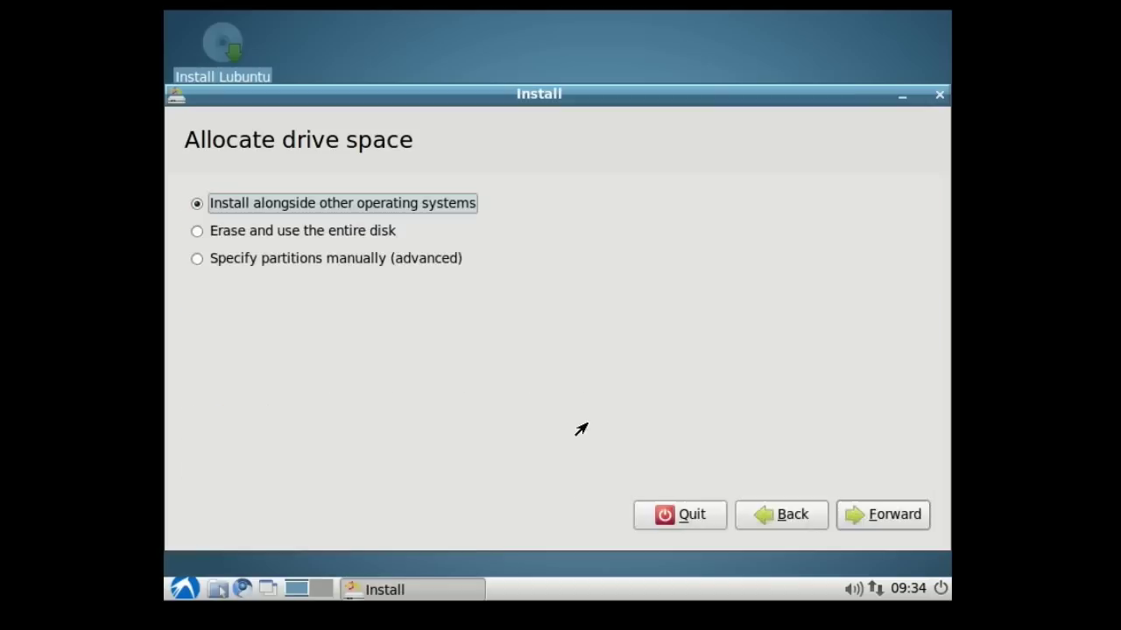
Choose 'Erase and use the entire disk' and keep the 5.4 GB ATA VBOX HARDDISK as the target drive
click(312, 233)
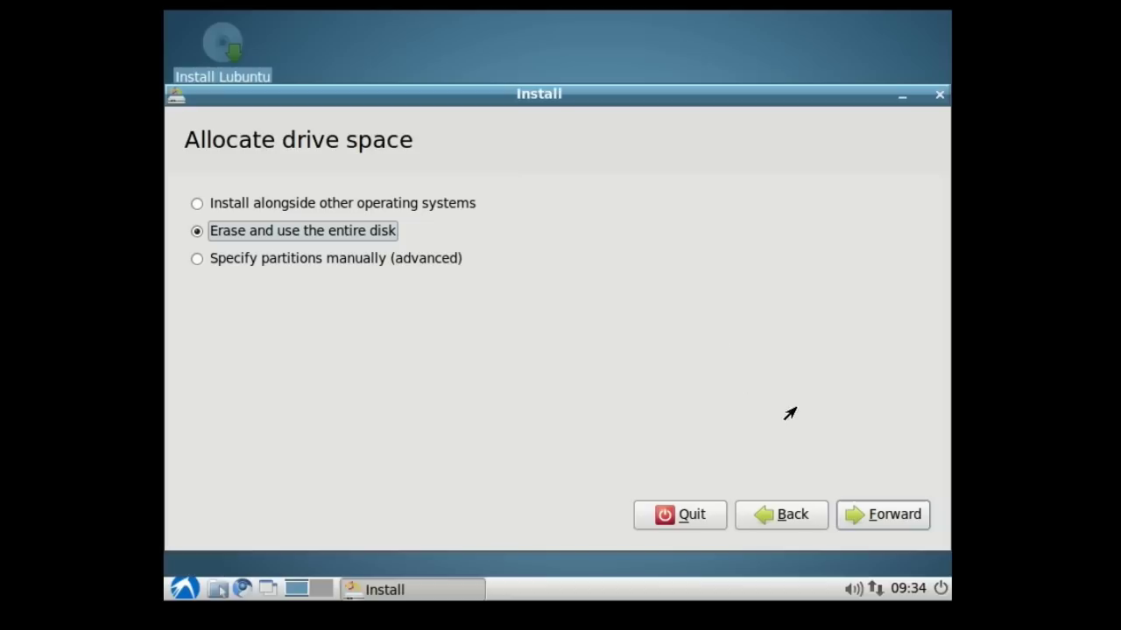
click(856, 520)
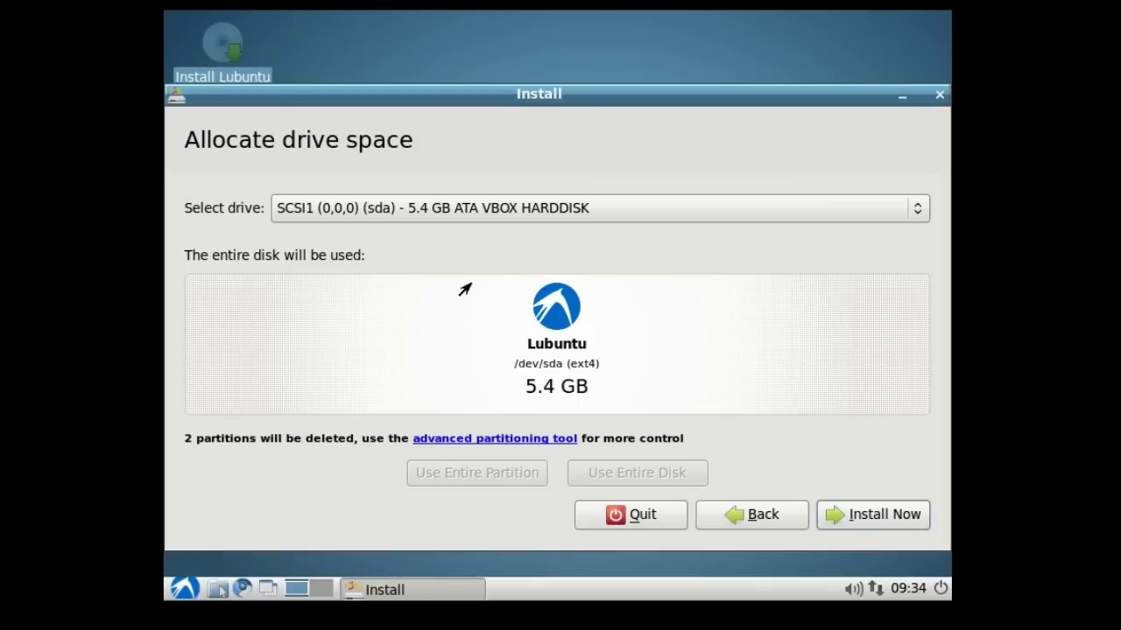
click(457, 215)
click(457, 214)
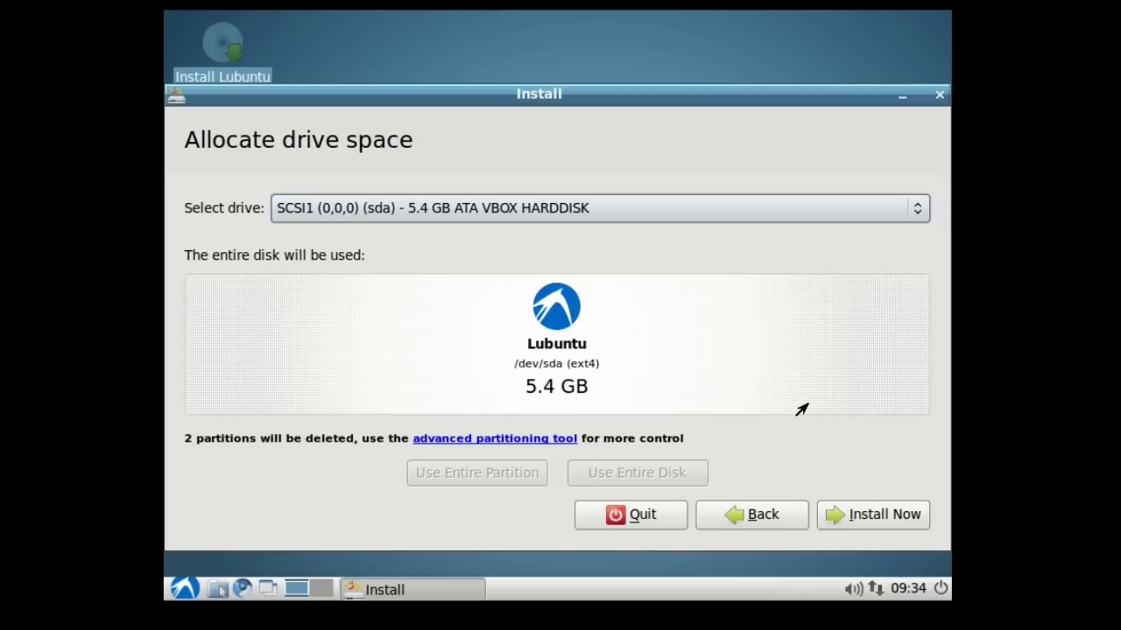
Start Install Now on the whole disk and nudge the installer window slightly upward
click(844, 519)
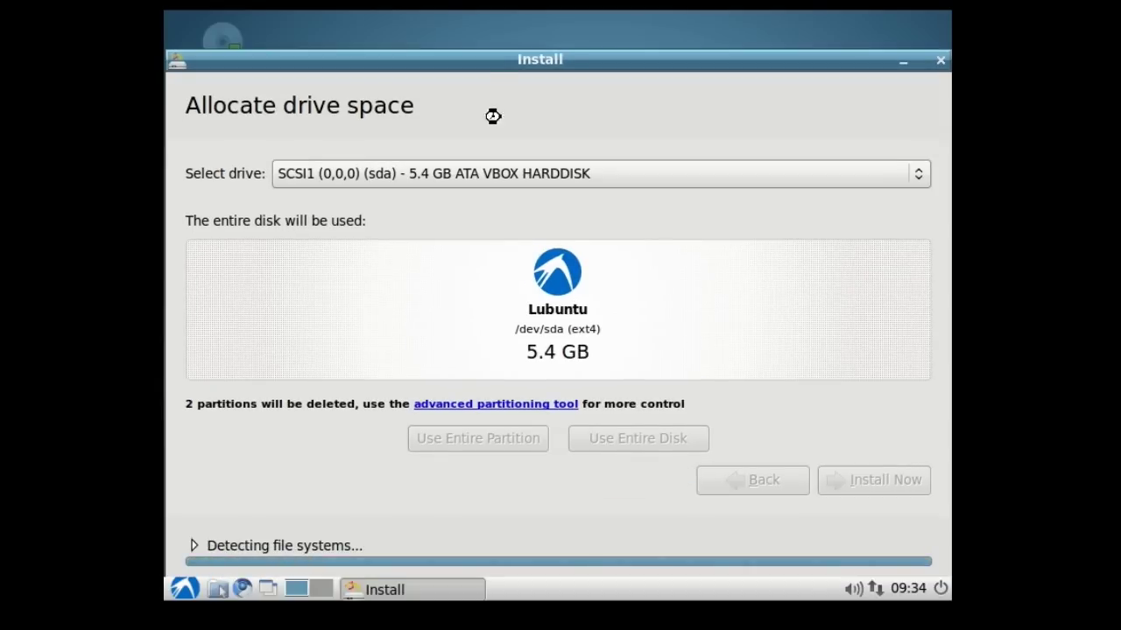
drag(482, 70, 492, 51)
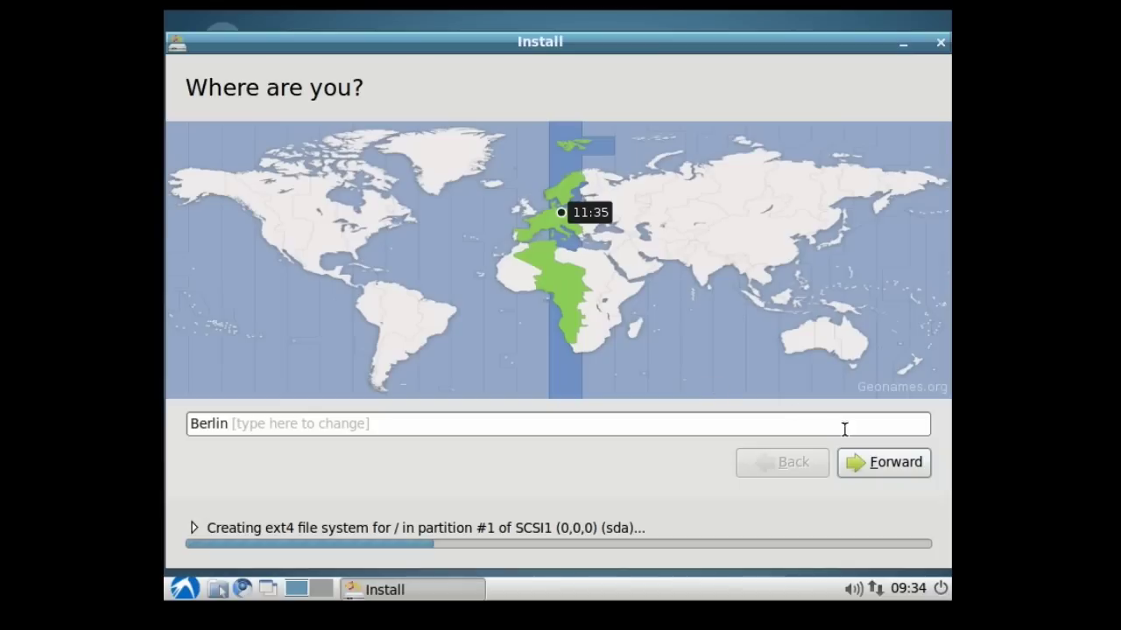
click(856, 464)
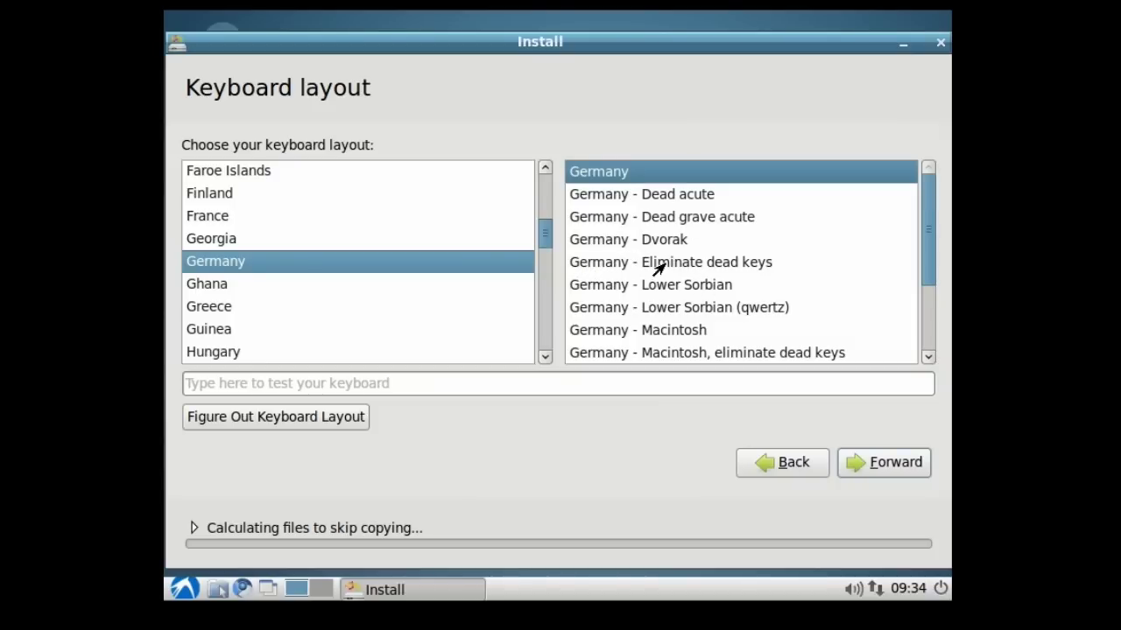
click(680, 264)
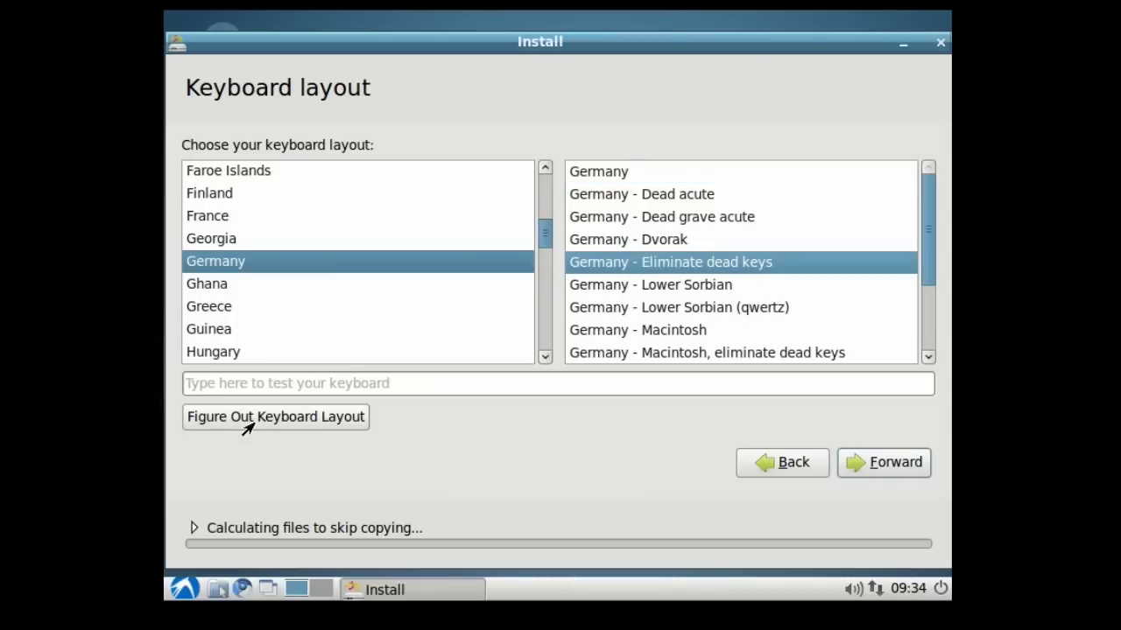
scroll(708, 280, down, 2)
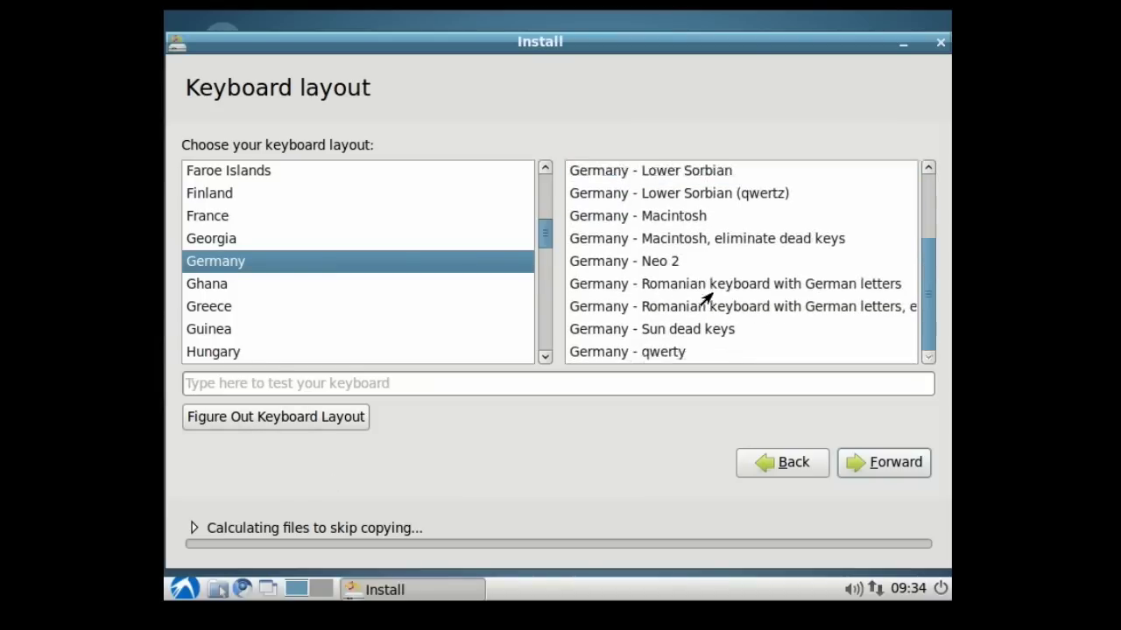
scroll(708, 310, up, 2)
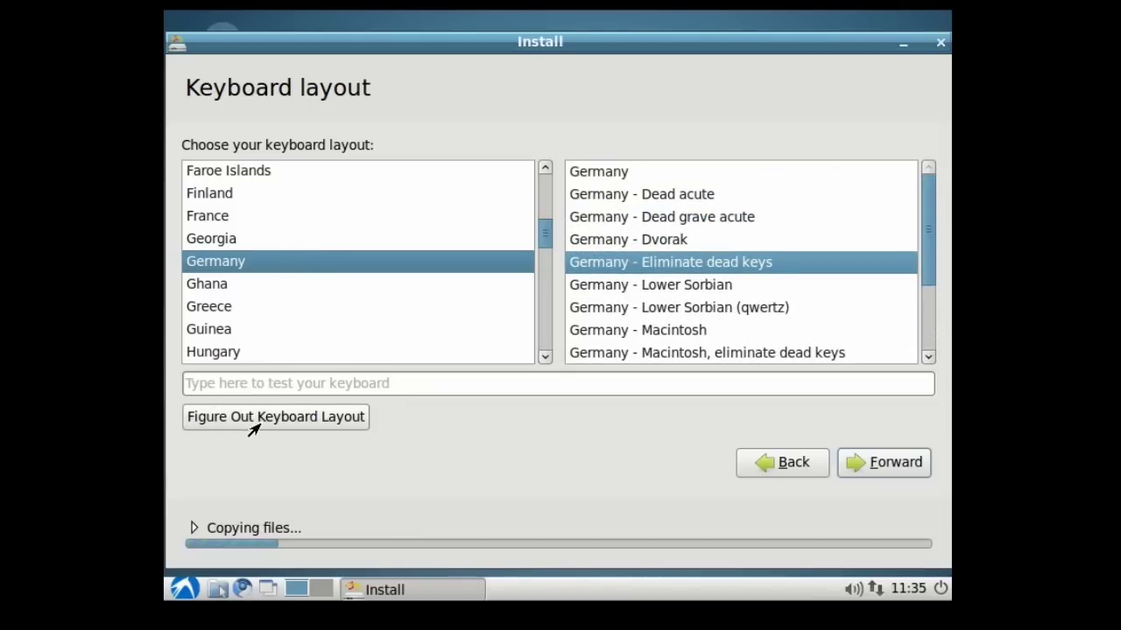
Detect the keyboard by pressing y and ö and answering No for é, yielding Germany – Eliminate dead keys
click(271, 419)
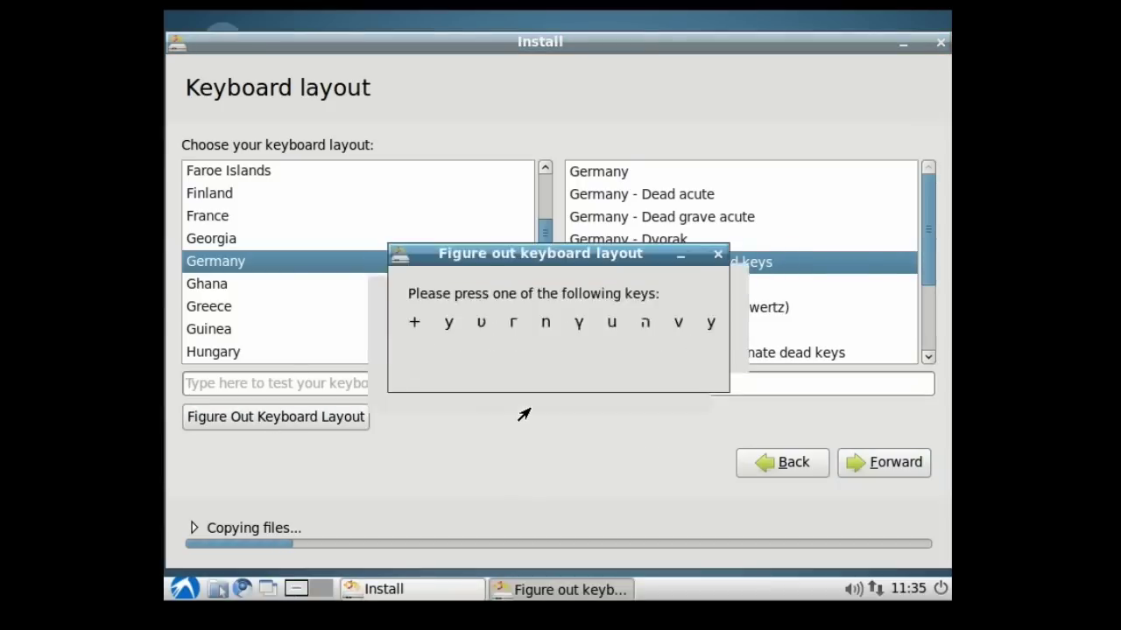
key(y)
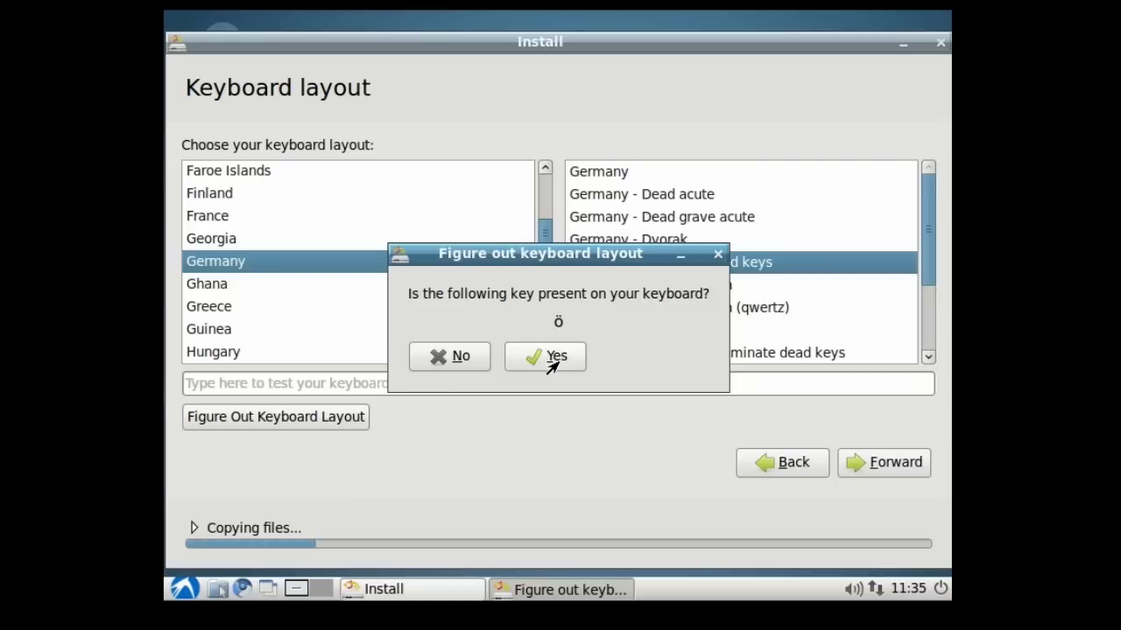
click(553, 359)
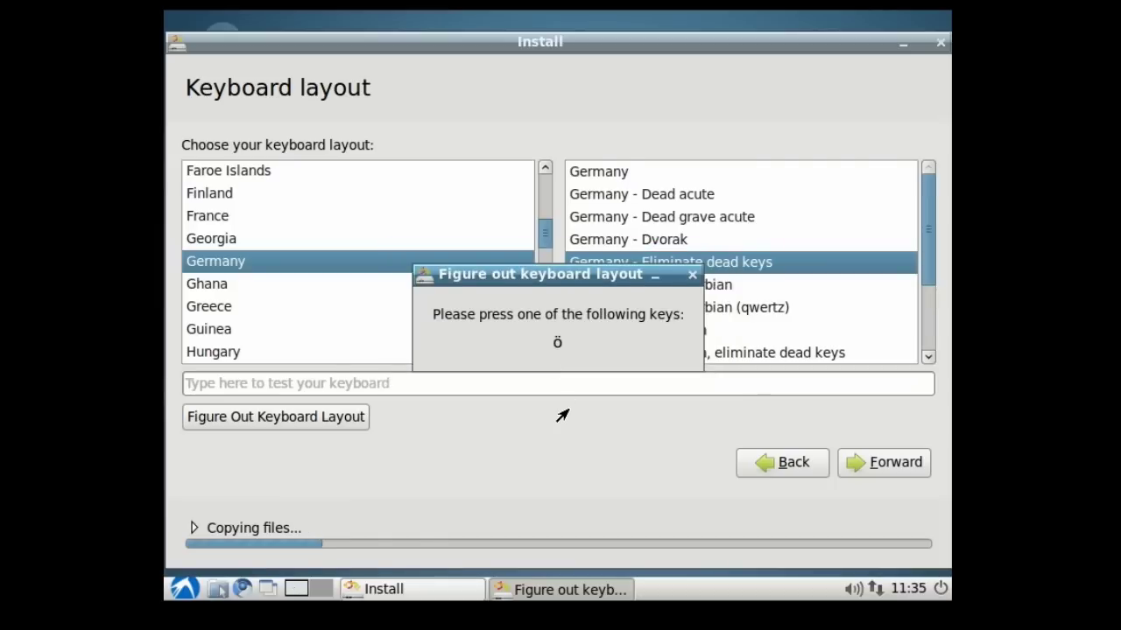
key(odiaeresis)
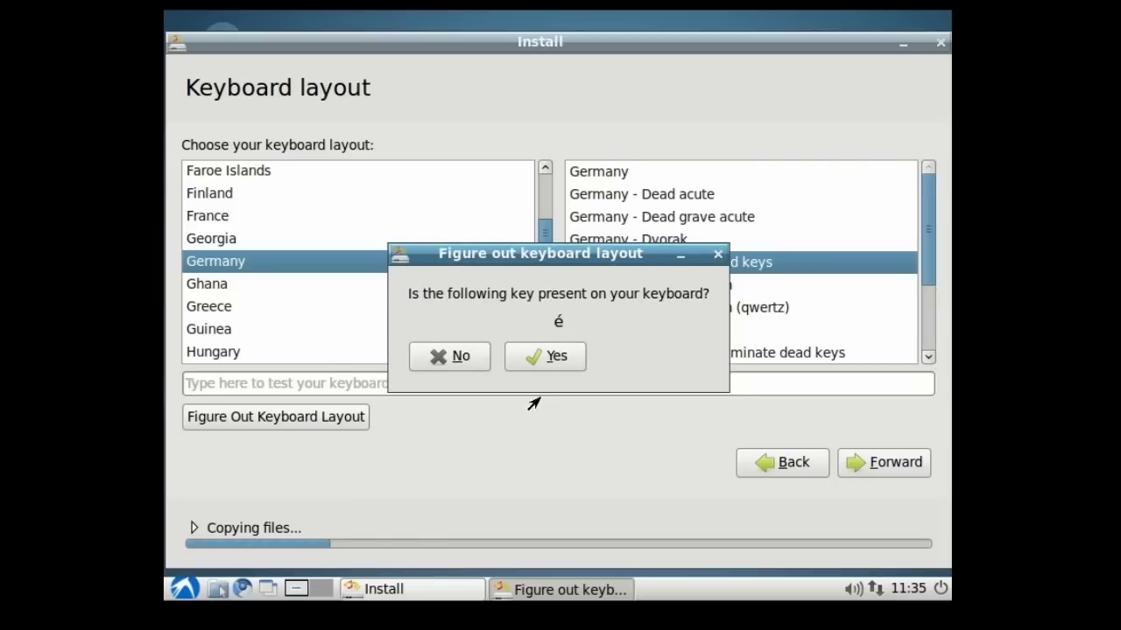
click(449, 356)
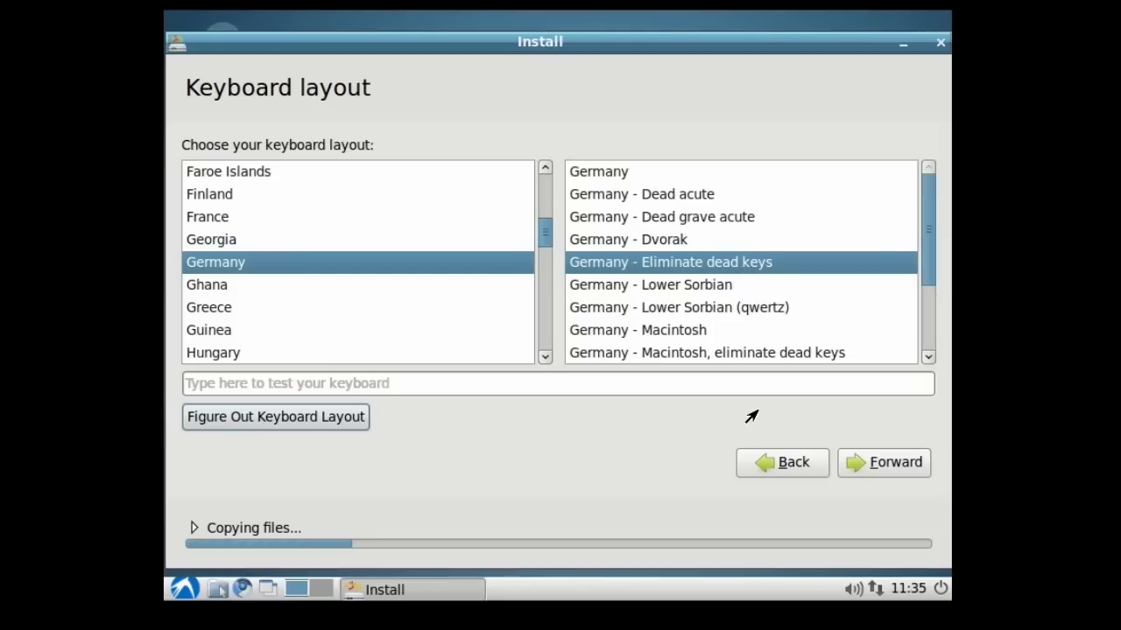
Accept the keyboard layout, enter the user's full name, and keep the auto-filled computer name
click(854, 464)
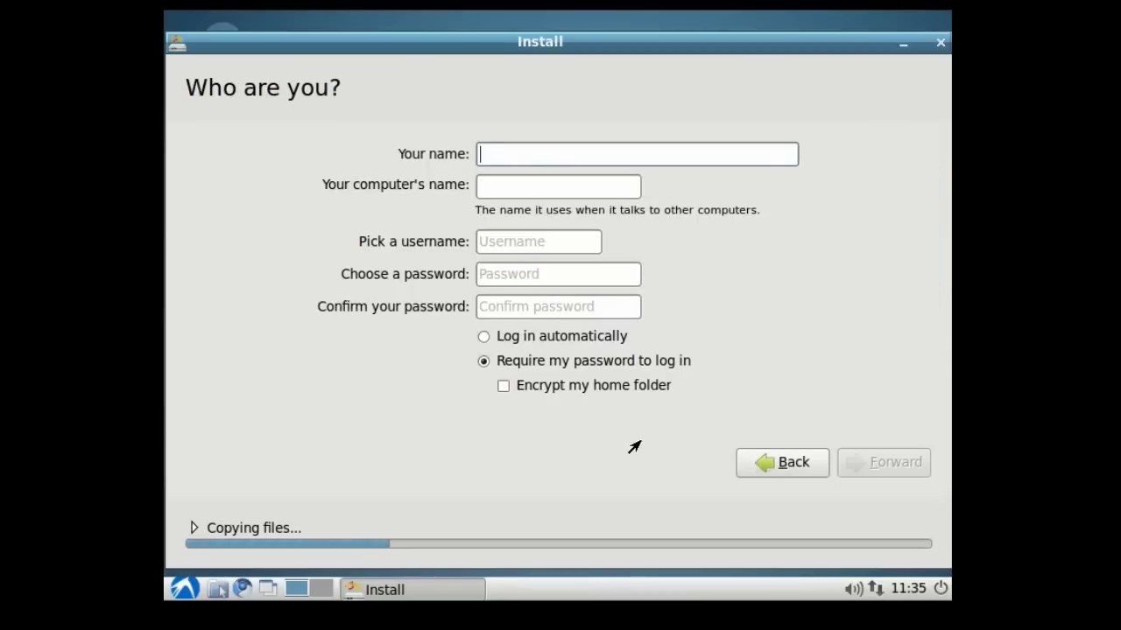
text(Leszek Lesner)
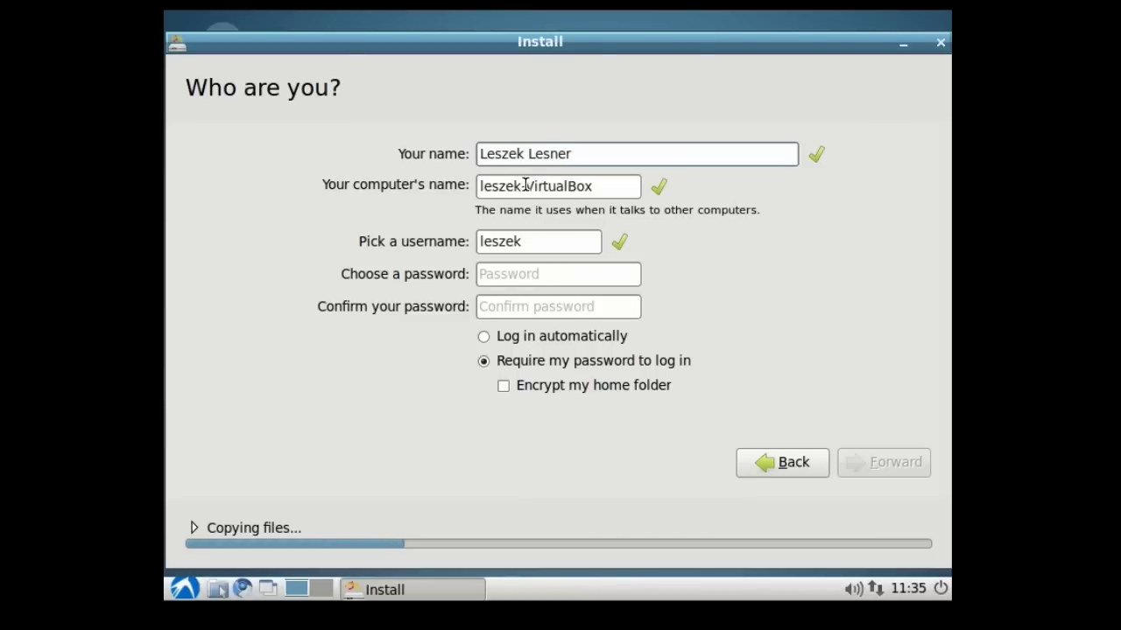
drag(525, 184, 603, 184)
click(603, 184)
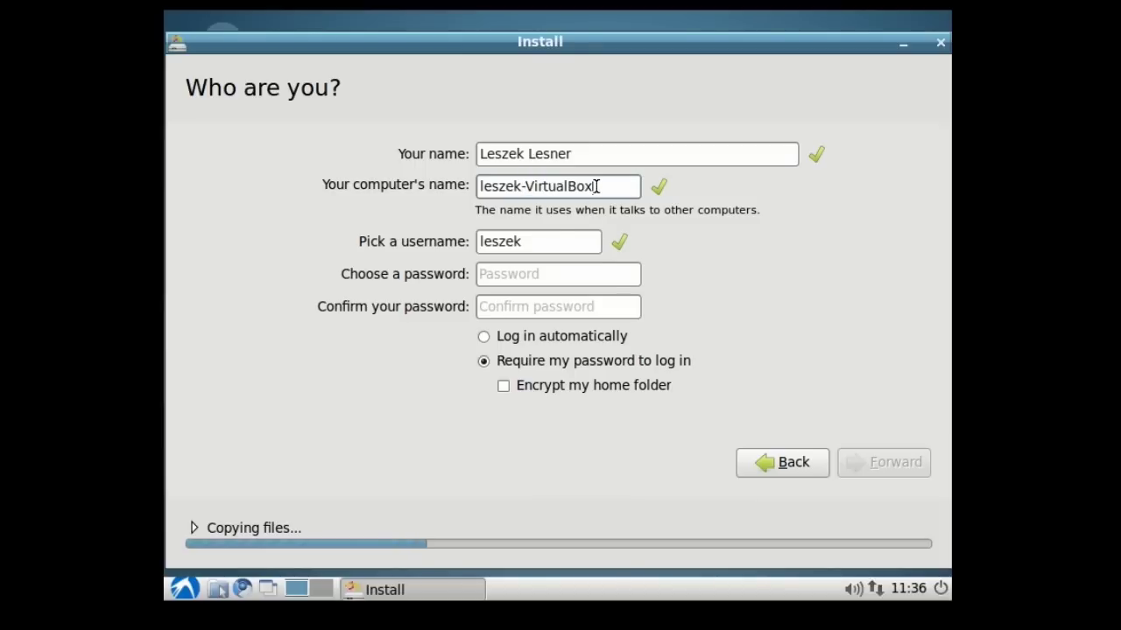
Enter and confirm the account password, then enable automatic login
click(534, 276)
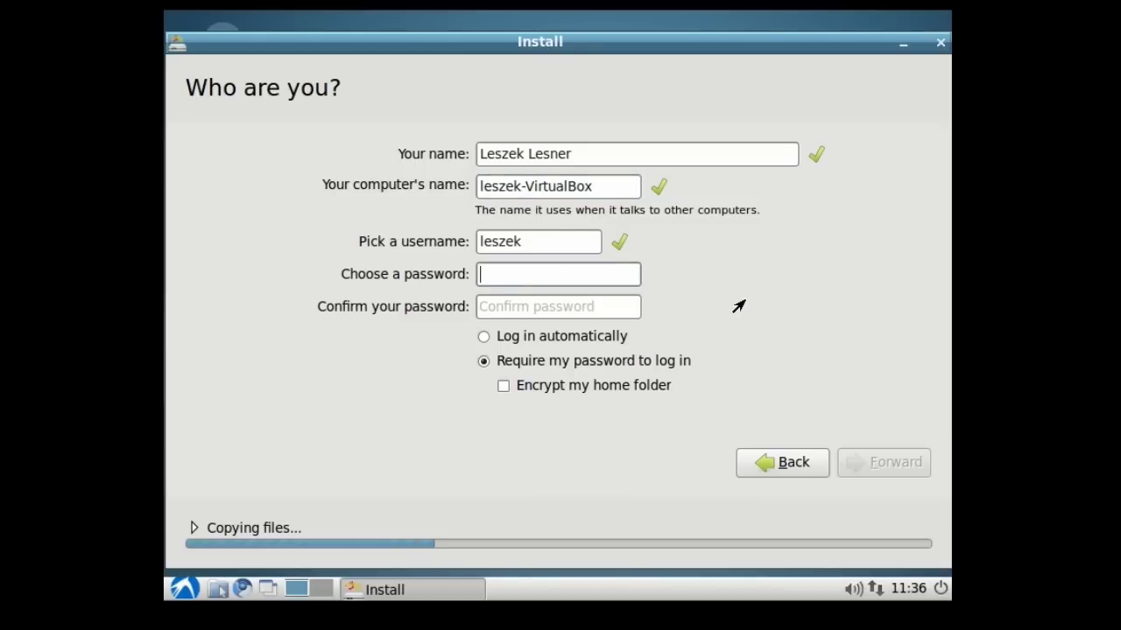
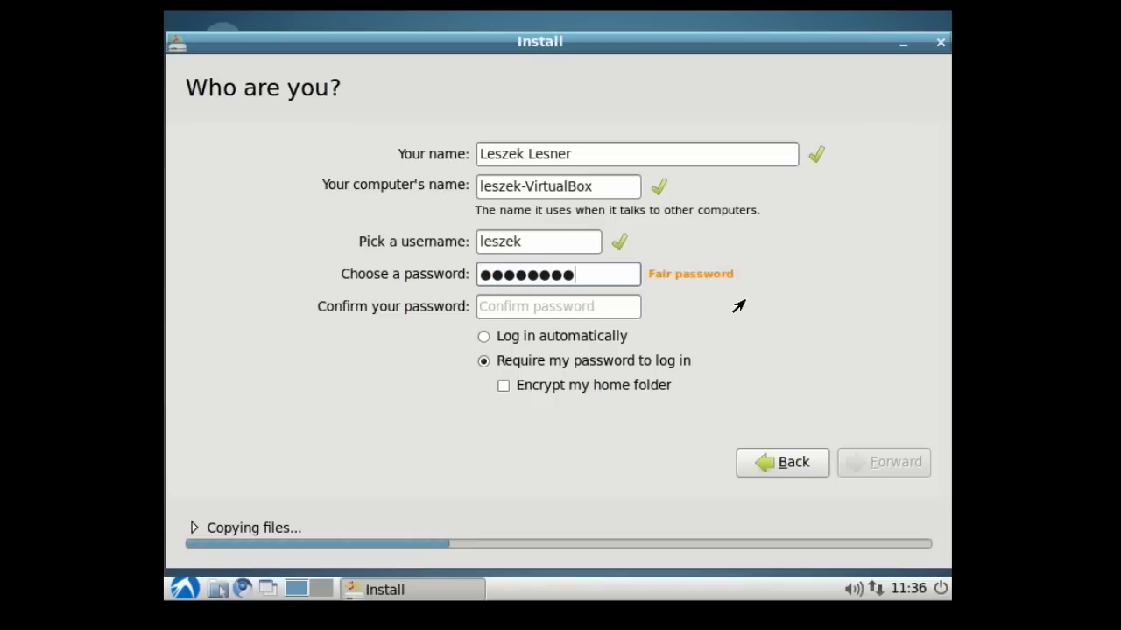
click(627, 304)
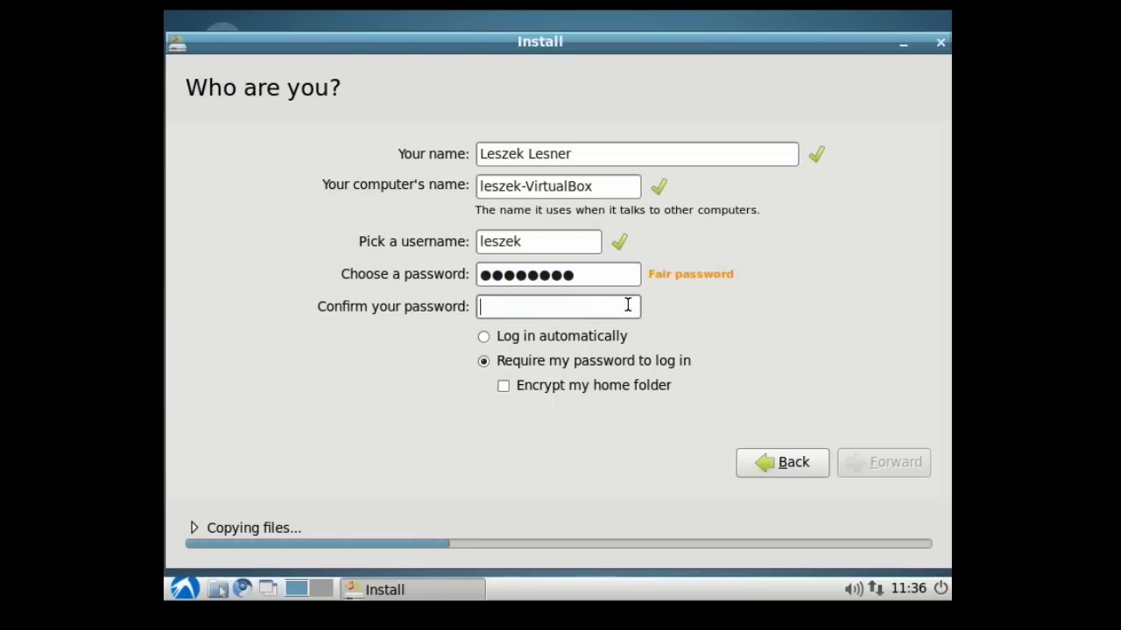
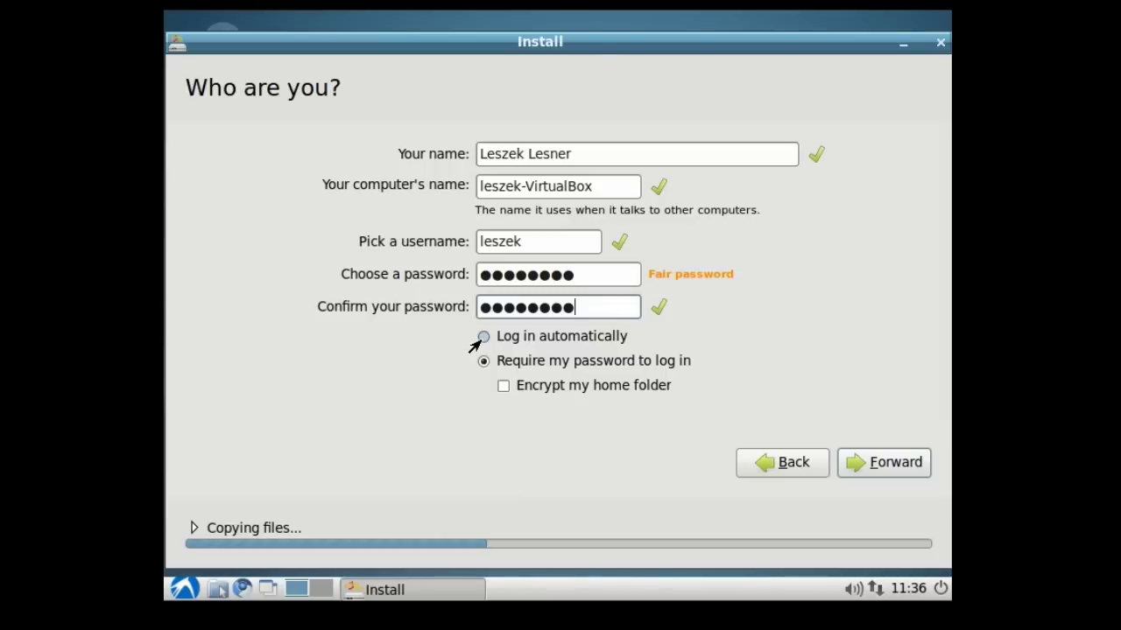
click(483, 338)
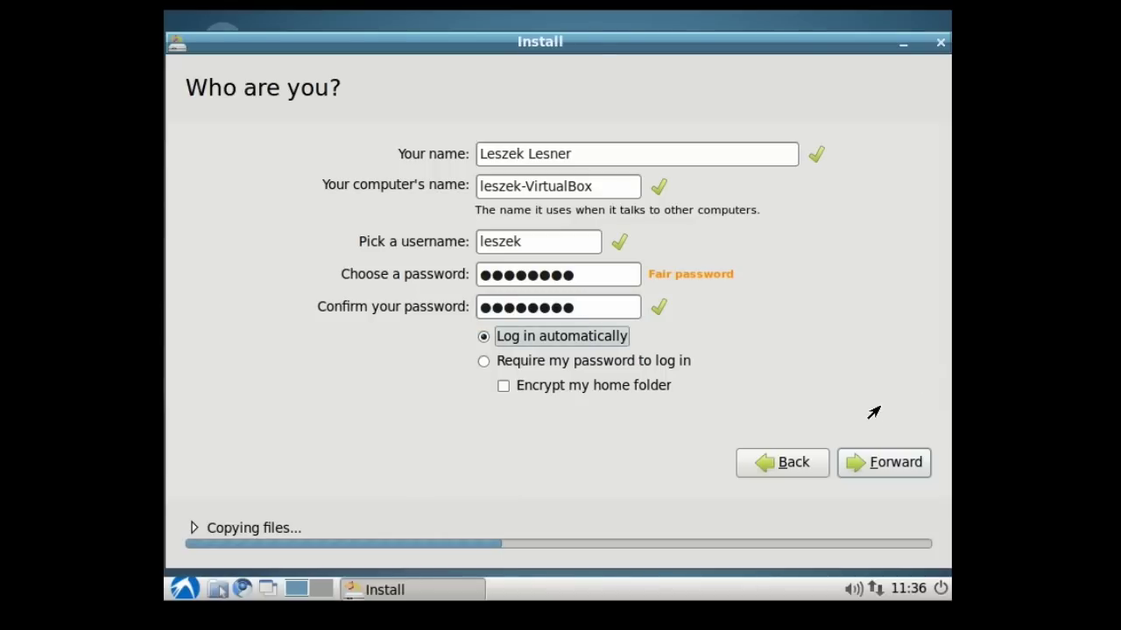
Finish account setup so file copying continues, then bring up the Start menu's Games submenu
click(887, 470)
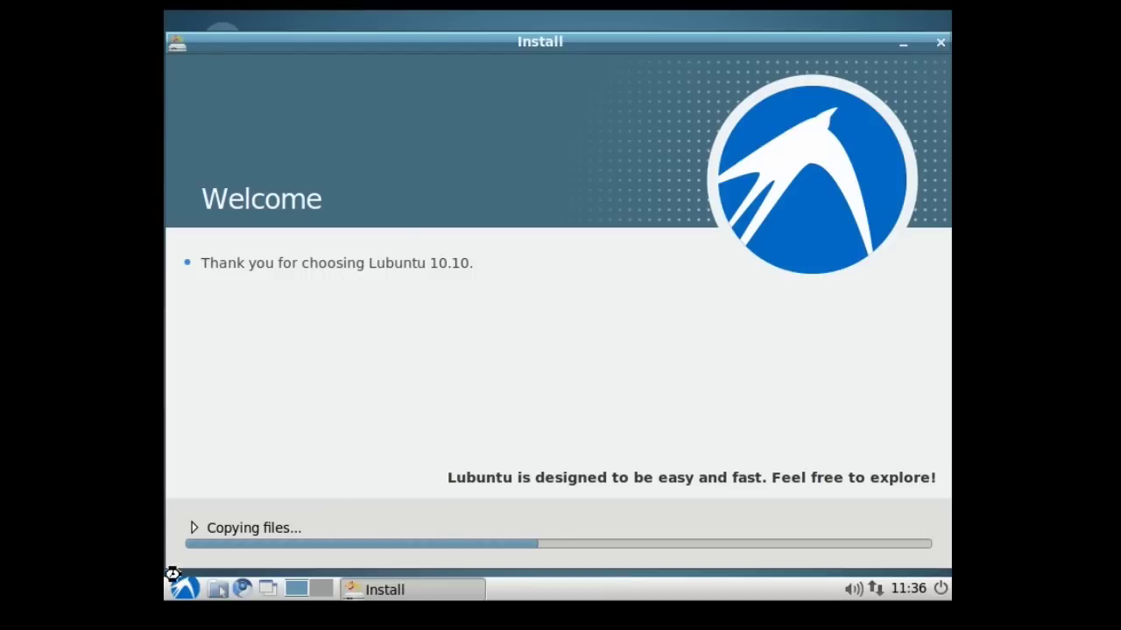
click(181, 589)
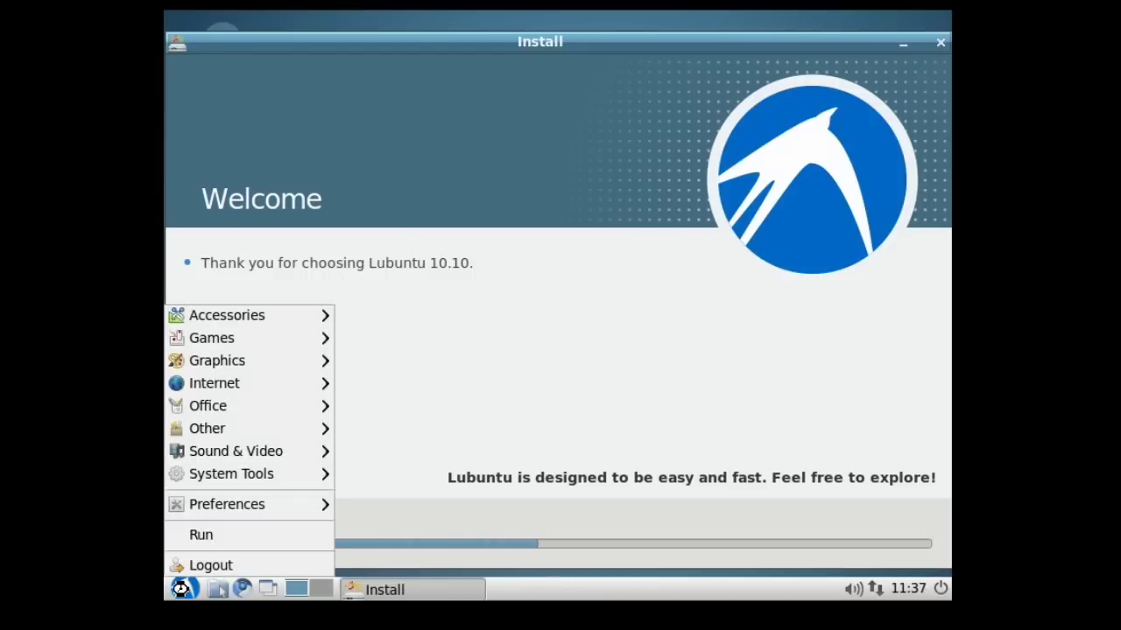
mouse_move(265, 338)
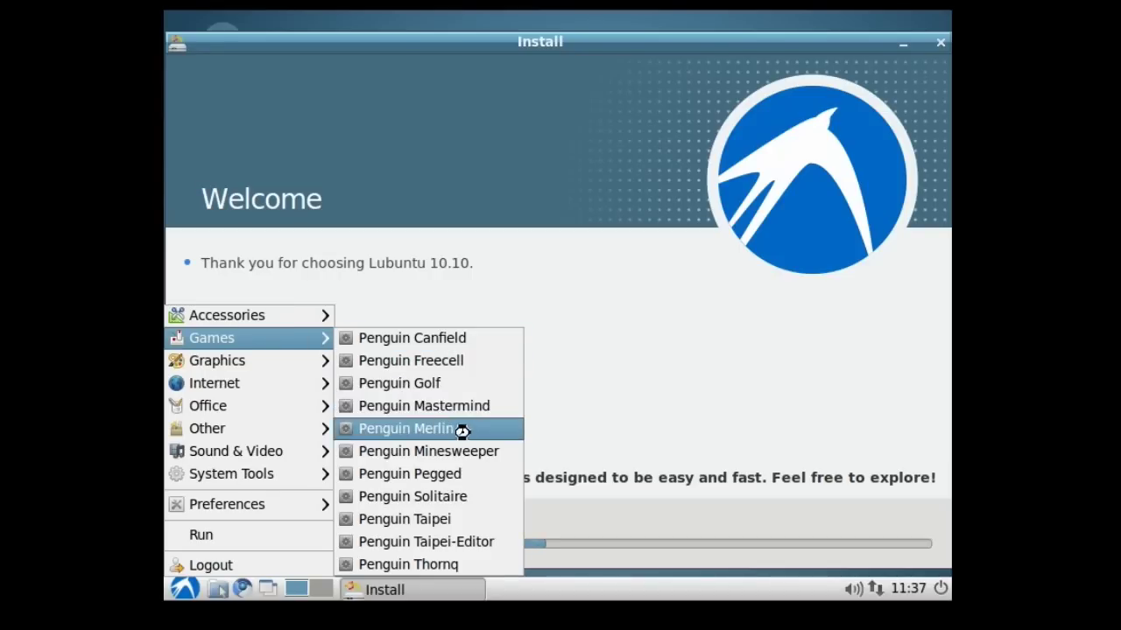
Launch Penguin Solitaire and move the 6♥ onto the 7♣ and the 6♠ onto the 7♦
click(488, 497)
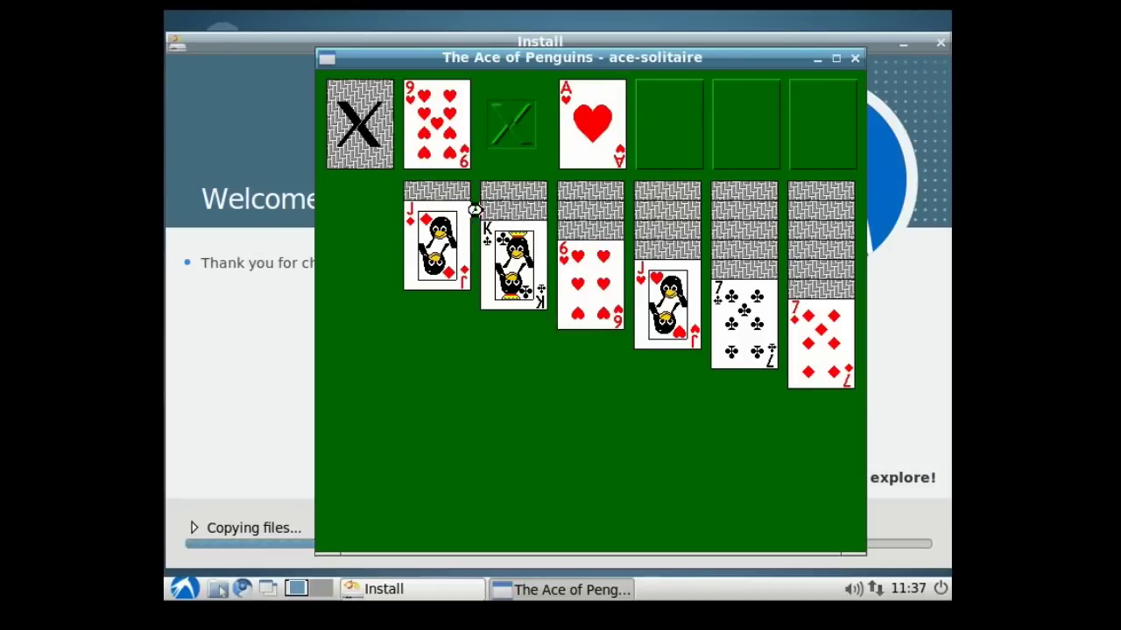
drag(602, 286, 744, 346)
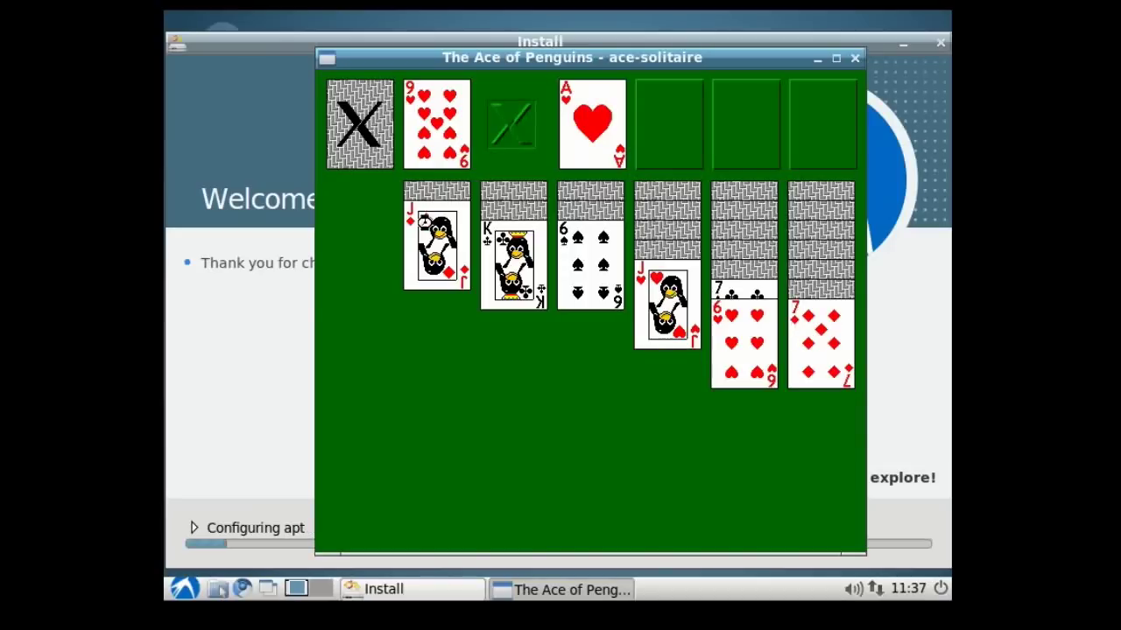
drag(588, 270, 806, 352)
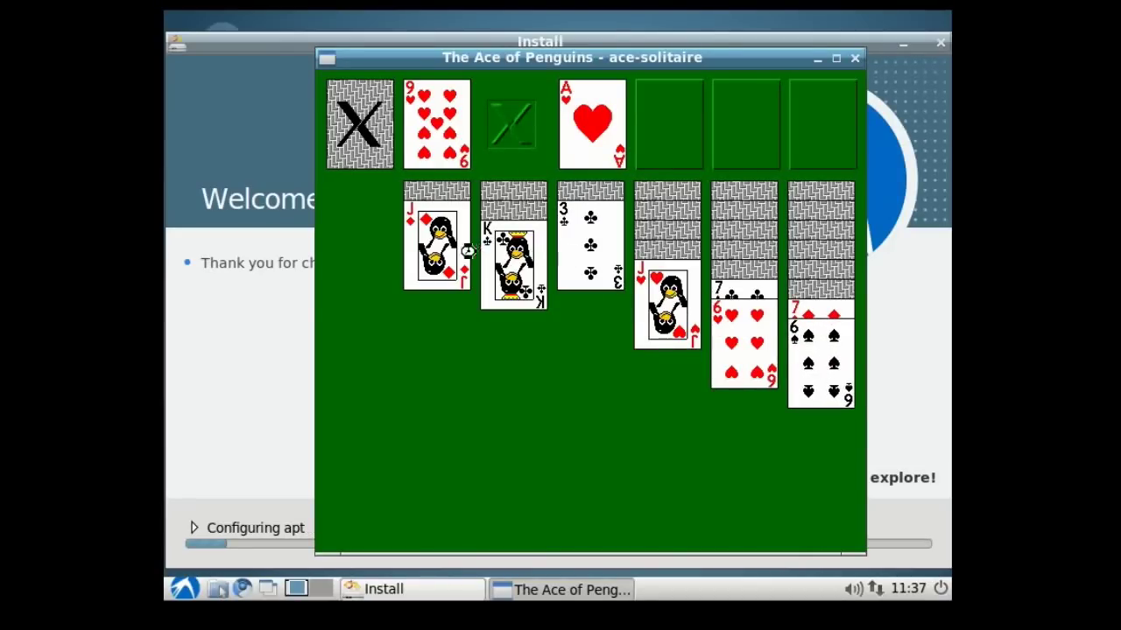
Deal three cards from the stock, try playing the 10♥, then minimize the game
click(365, 147)
click(361, 143)
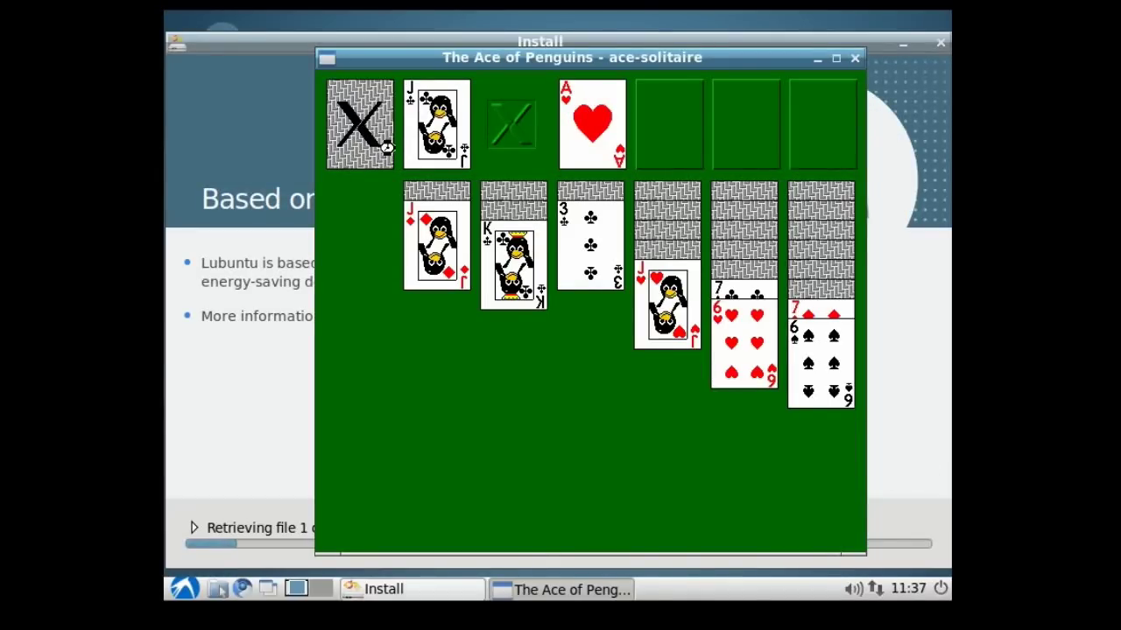
click(368, 139)
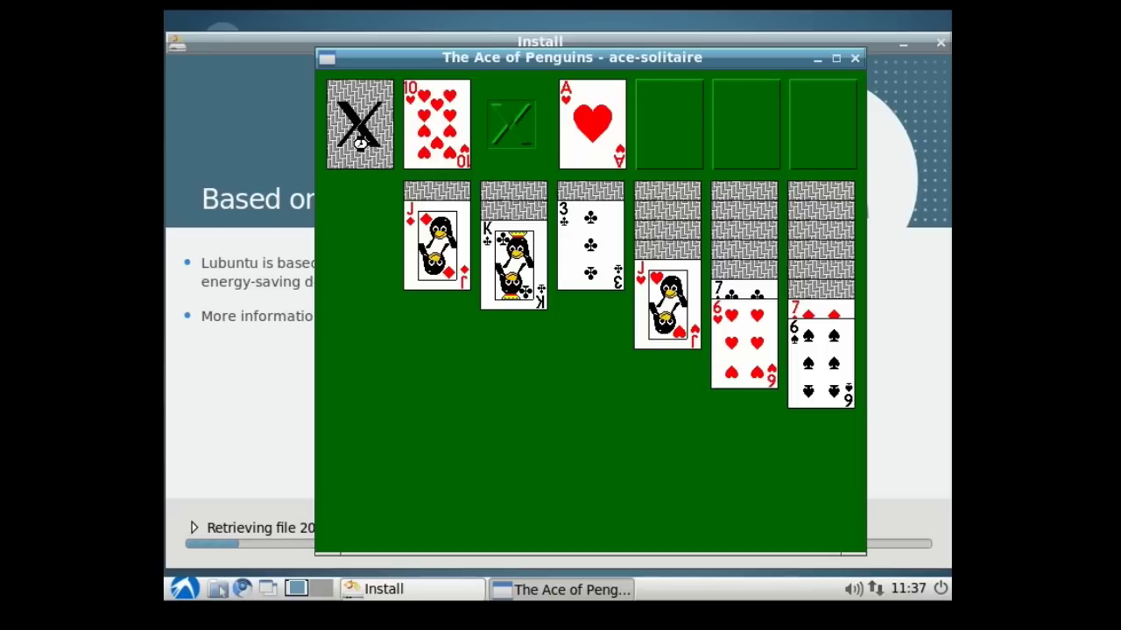
mouse_move(436, 133)
mouse_down()
mouse_move(436, 164)
mouse_move(434, 134)
mouse_up()
click(817, 60)
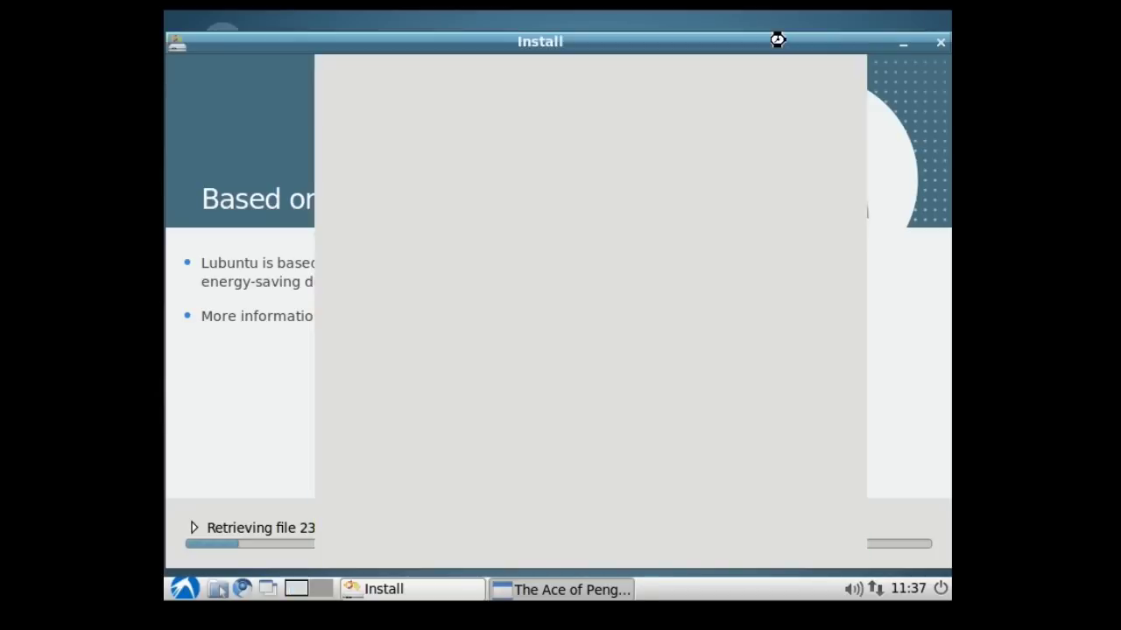